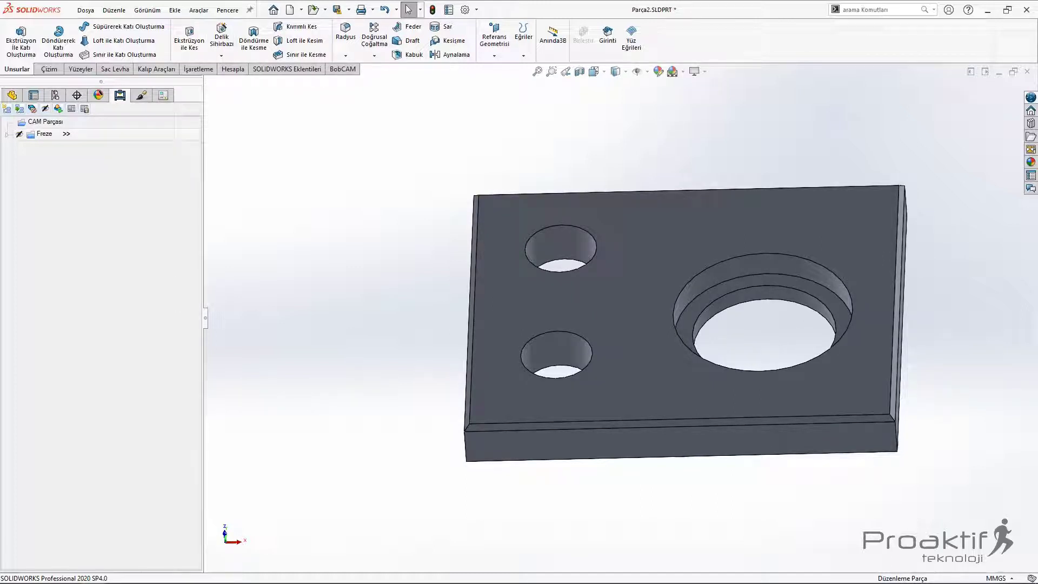
Step: Orbit the plate to inspect its holes and review the CAM part's options without choosing any
{"action": "middle_click_drag", "start_coordinate": [702, 389], "coordinate": [702, 373]}
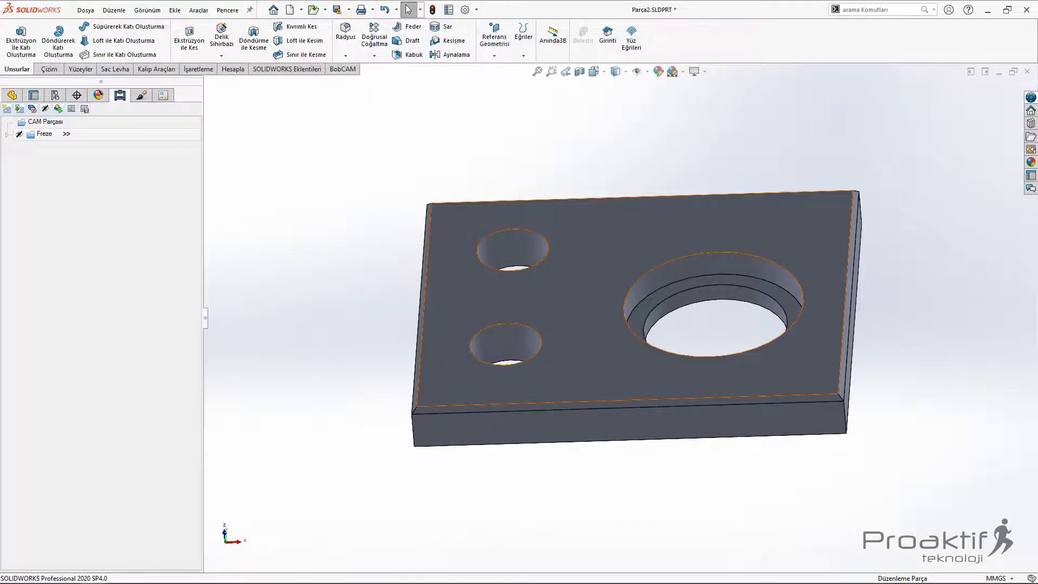
{"action": "middle_click_drag", "start_coordinate": [703, 378], "coordinate": [697, 379]}
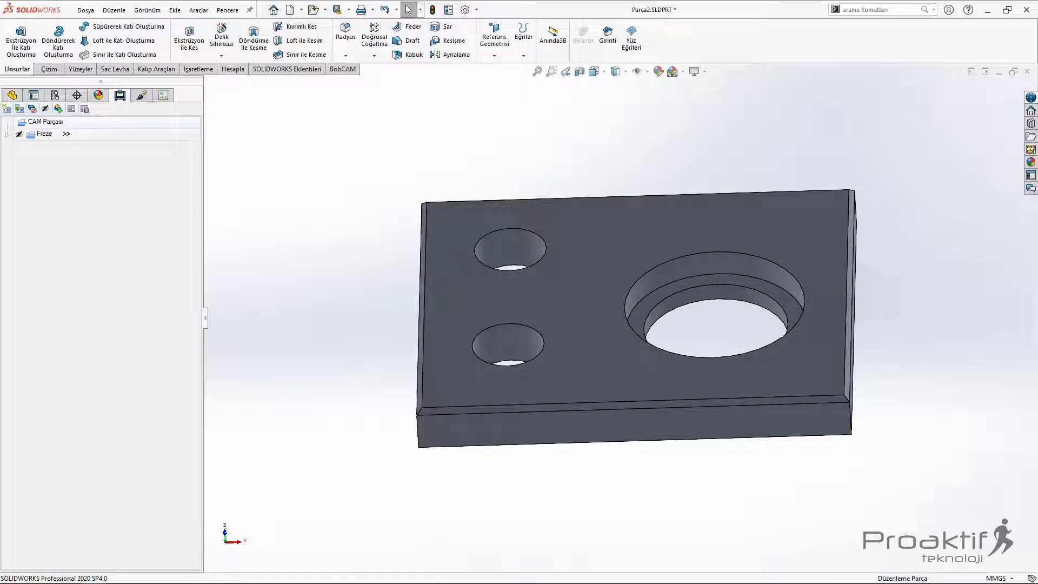
{"action": "right_click", "coordinate": [69, 123]}
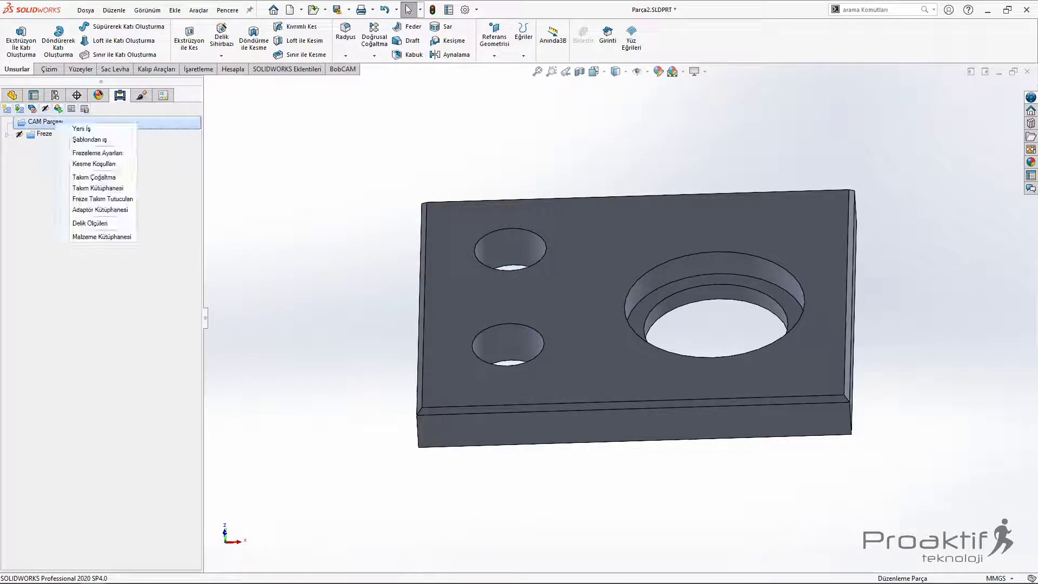
{"action": "right_click", "coordinate": [40, 122]}
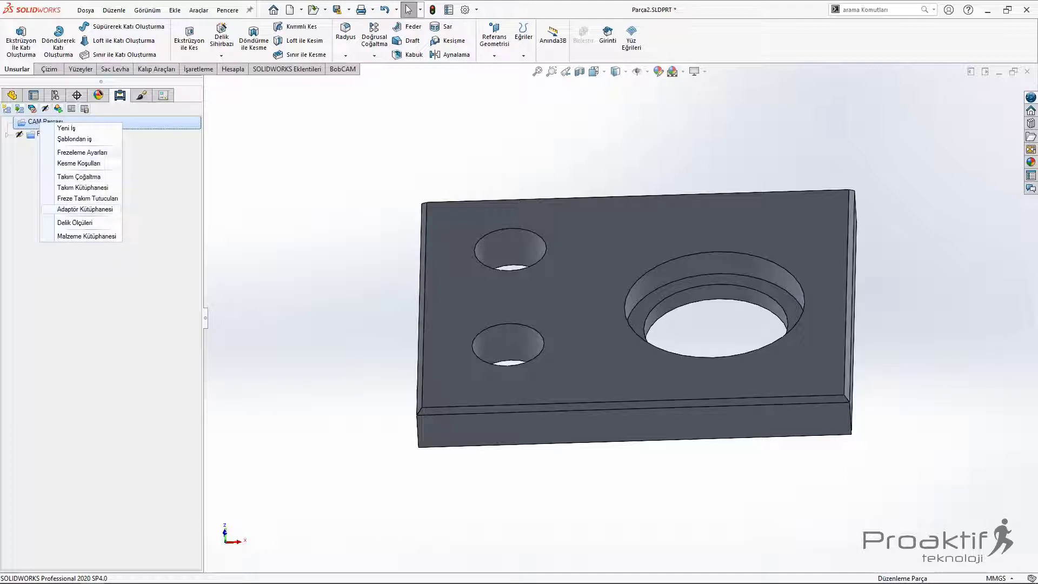
{"action": "left_click", "coordinate": [79, 176]}
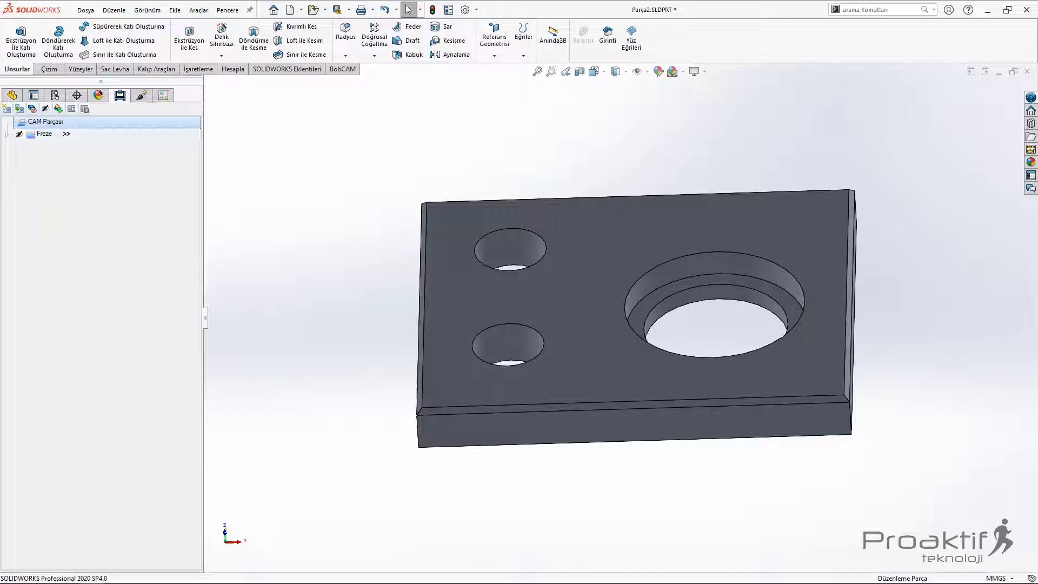
Step: Check the part's feature history, return to the CAM job tree and show the BobCAM commands
{"action": "left_click", "coordinate": [12, 95]}
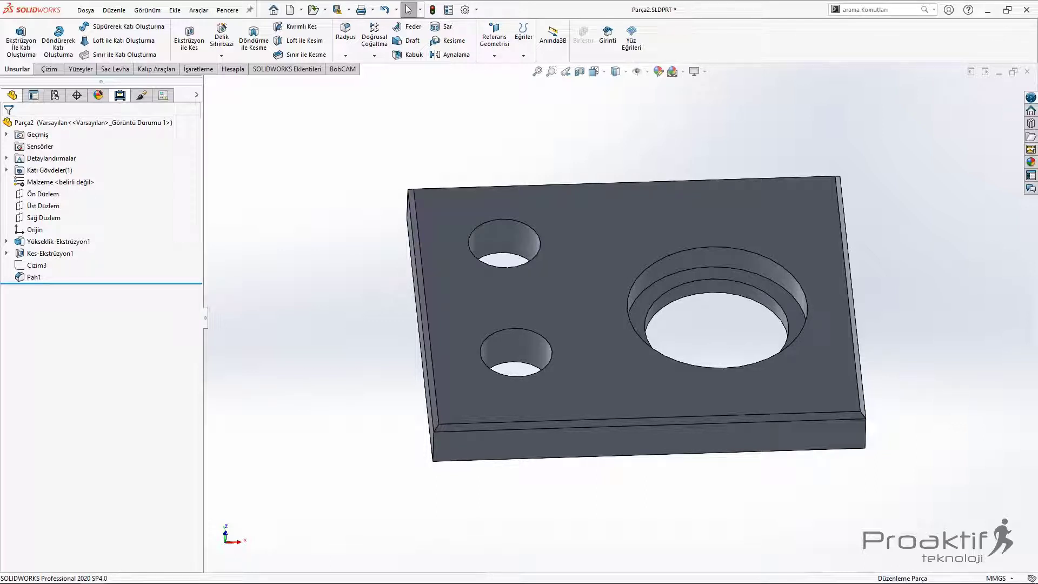
{"action": "left_click", "coordinate": [120, 95]}
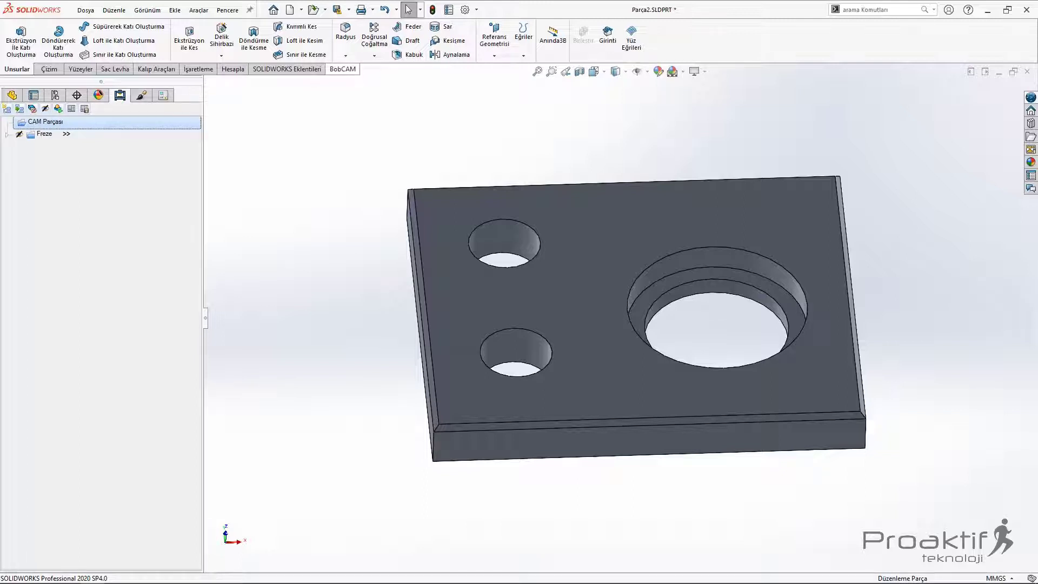
{"action": "left_click", "coordinate": [343, 68]}
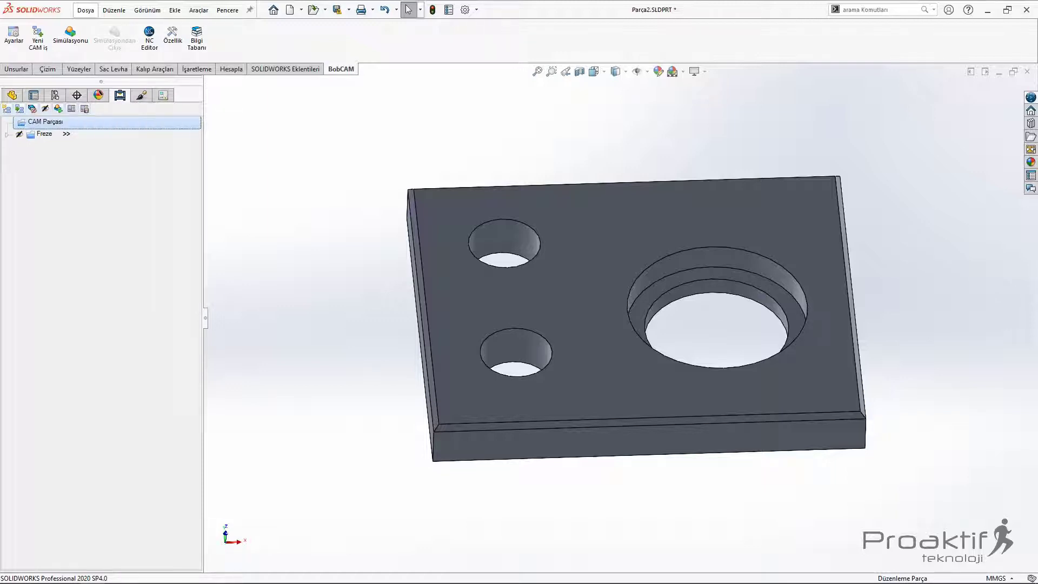
Step: Widen the tree panel and rotate the part to show its left side
{"action": "left_click_drag", "start_coordinate": [205, 318], "coordinate": [225, 318]}
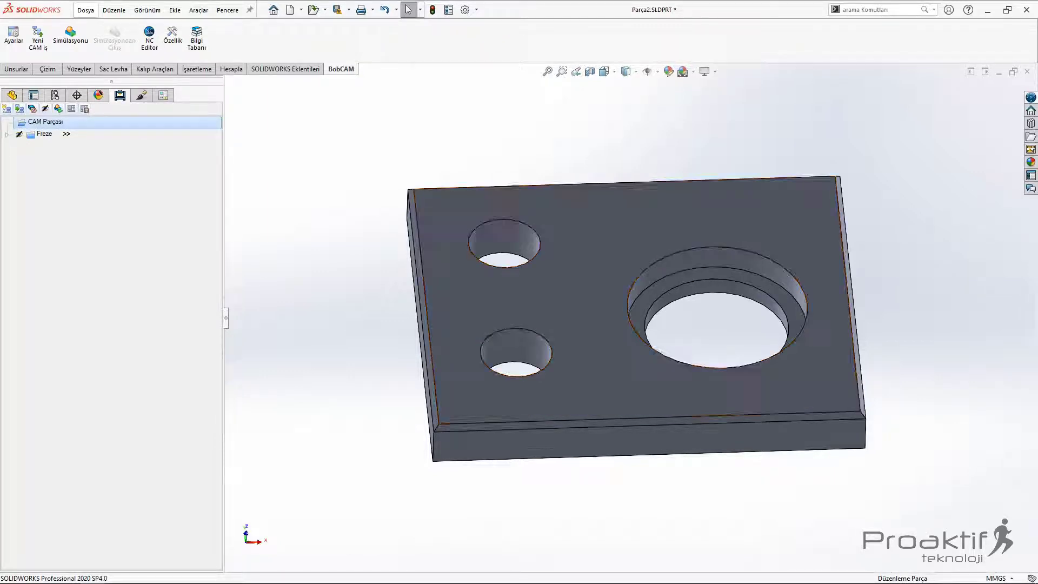
{"action": "key", "text": "Right"}
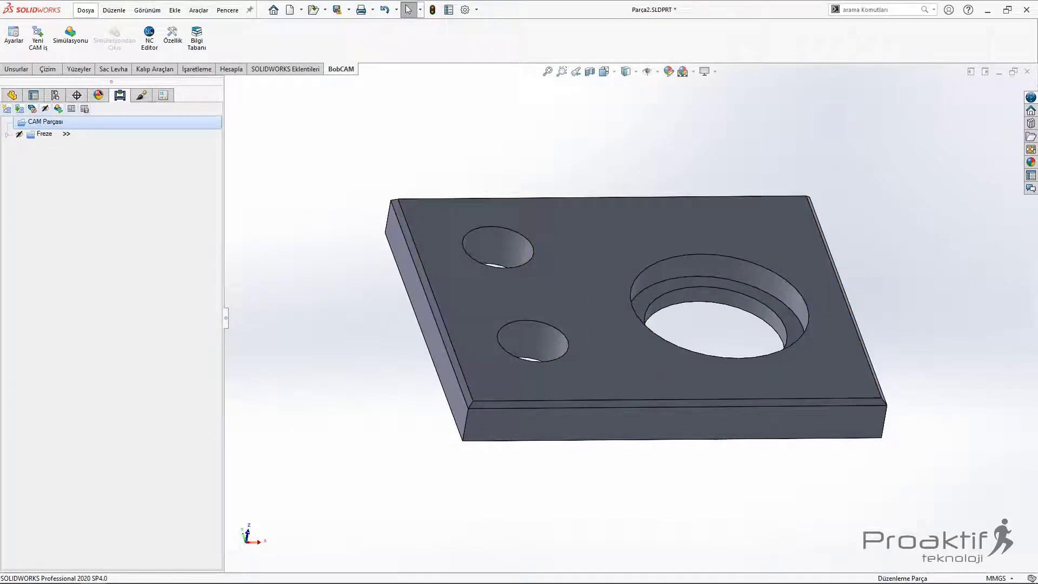
Step: Start a new Frezeleme job on the BC_3x_Mill machine from the CAM part's Yeni İş option
{"action": "right_click", "coordinate": [62, 123]}
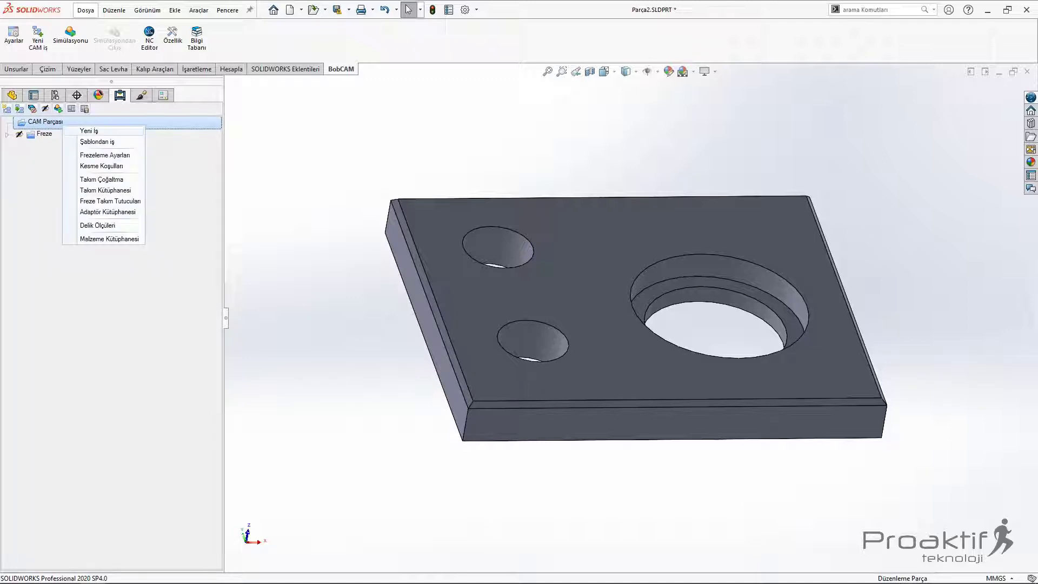
{"action": "left_click", "coordinate": [89, 131]}
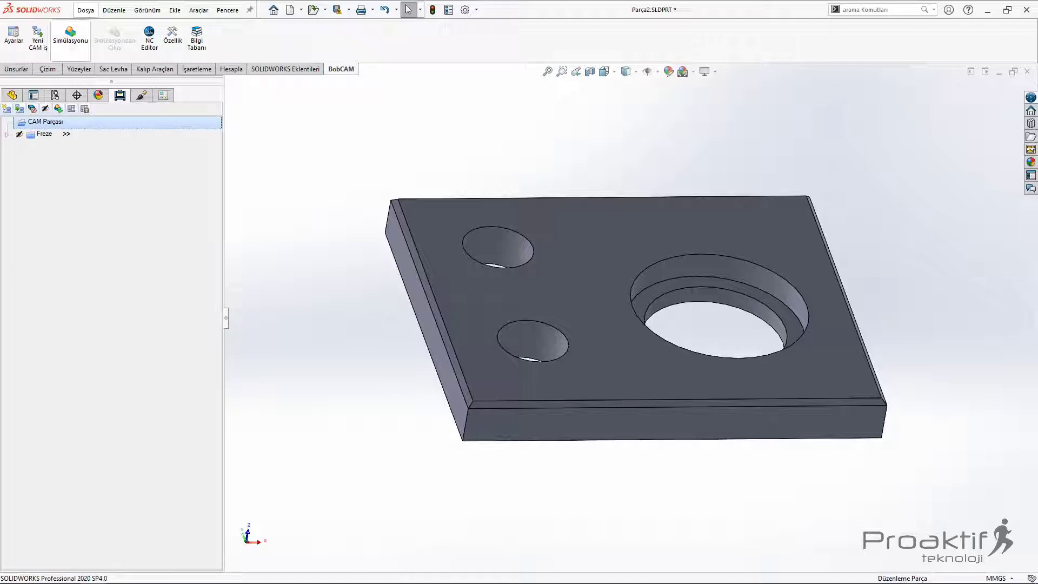
{"action": "left_click", "coordinate": [37, 54]}
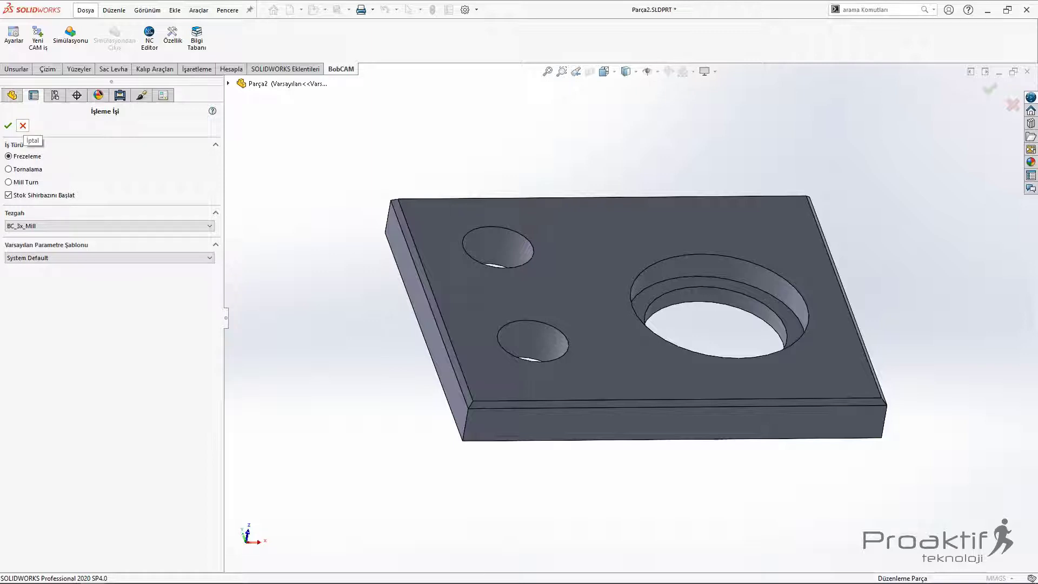
{"action": "left_click", "coordinate": [23, 125]}
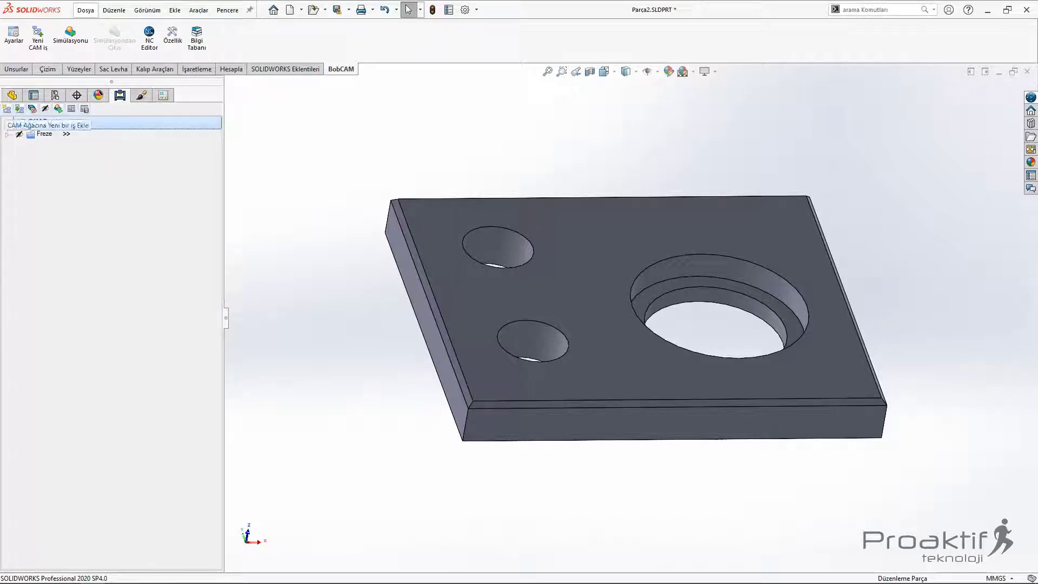
{"action": "left_click", "coordinate": [7, 108]}
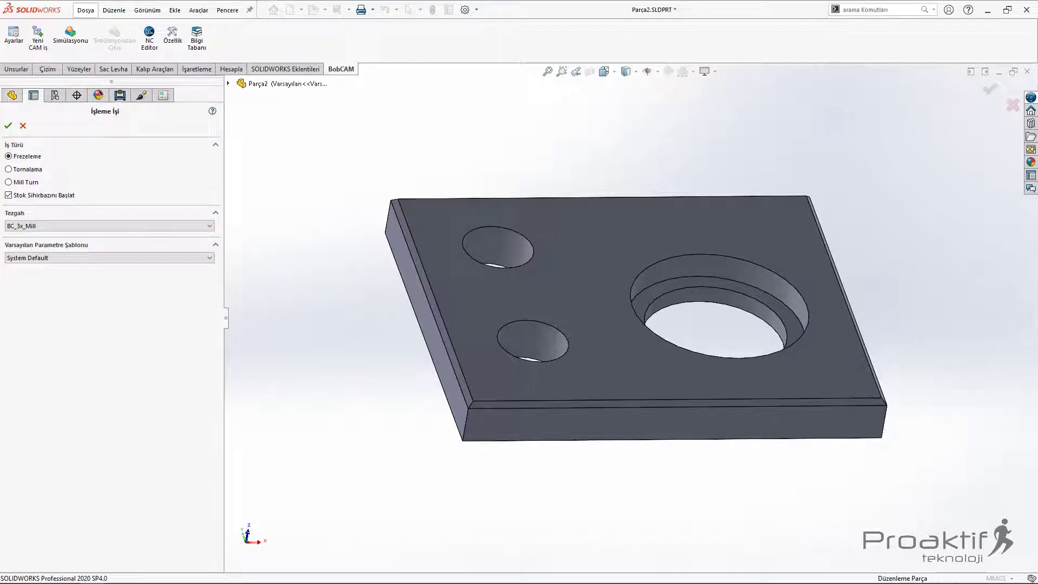
{"action": "left_click", "coordinate": [8, 125]}
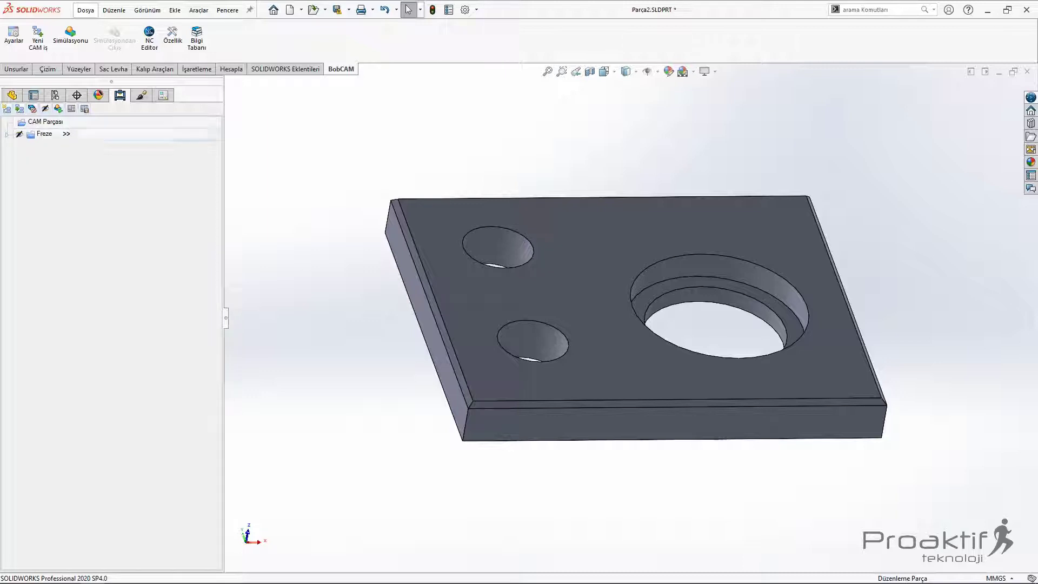
Step: Expand Freze, display the Yüzey İşleme, Kaba Profil and Delik toolpaths, then collapse Makine Ayarı - 1
{"action": "double_click", "coordinate": [44, 133]}
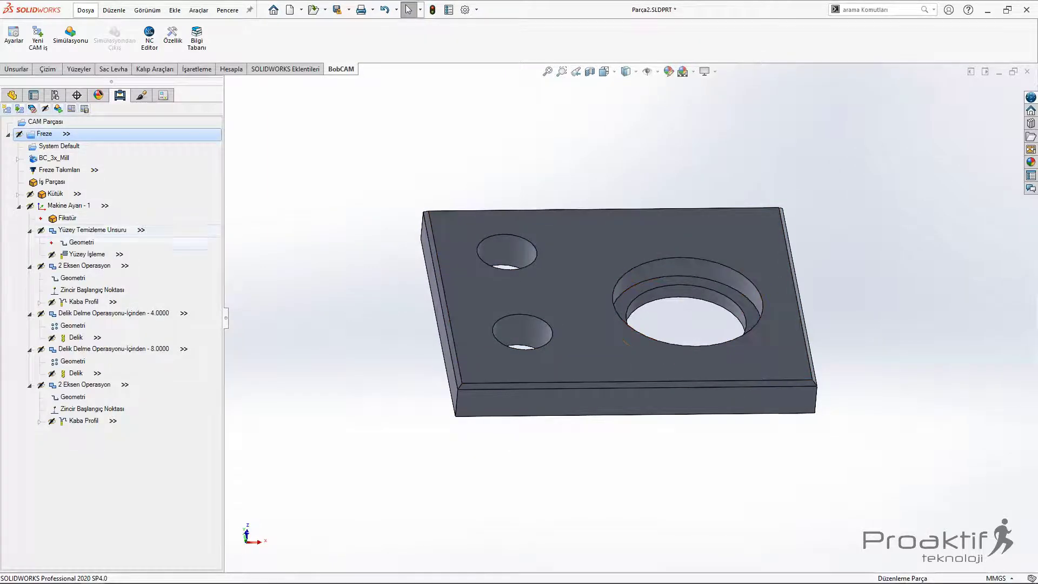
{"action": "left_click", "coordinate": [87, 254]}
{"action": "left_click", "coordinate": [83, 301]}
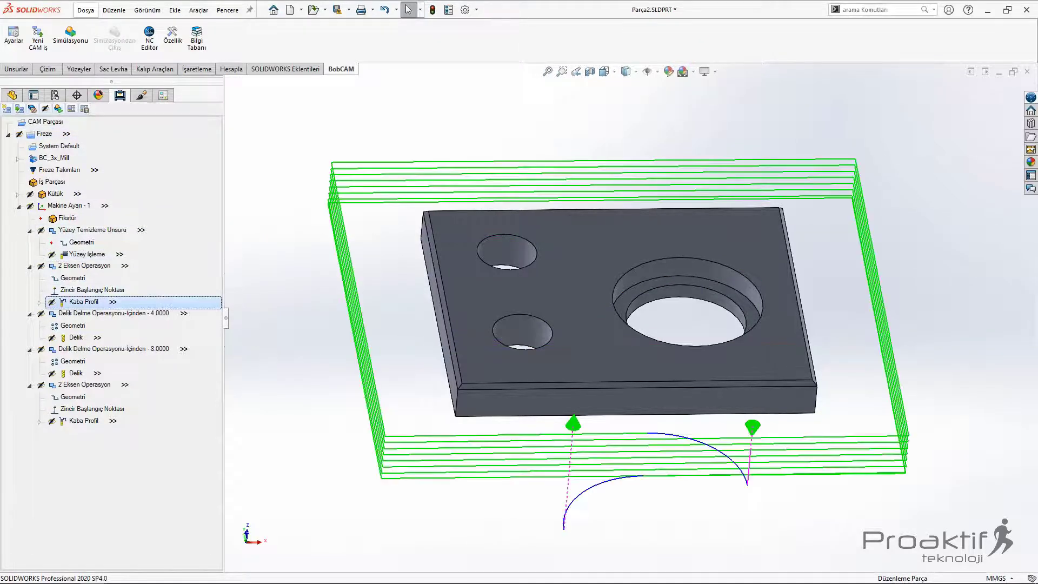
{"action": "left_click", "coordinate": [75, 338]}
{"action": "left_click", "coordinate": [76, 372]}
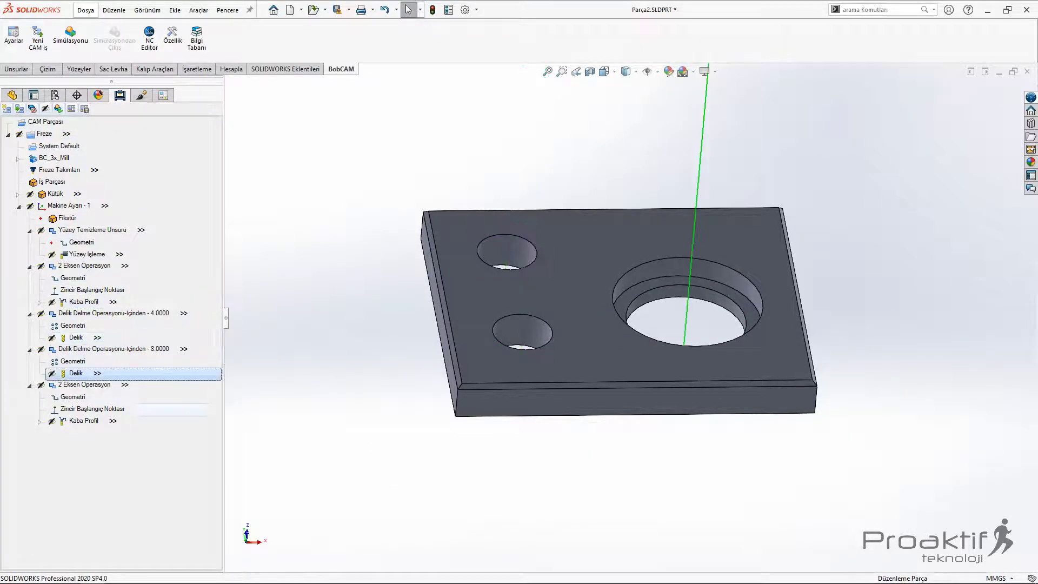
{"action": "left_click", "coordinate": [87, 254]}
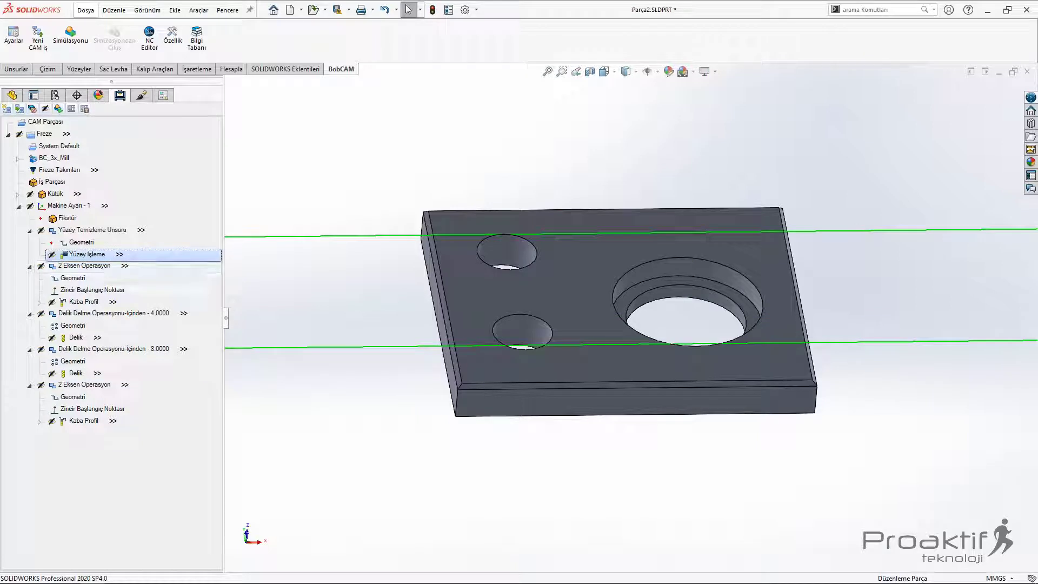
{"action": "left_click", "coordinate": [83, 302]}
{"action": "left_click", "coordinate": [76, 337]}
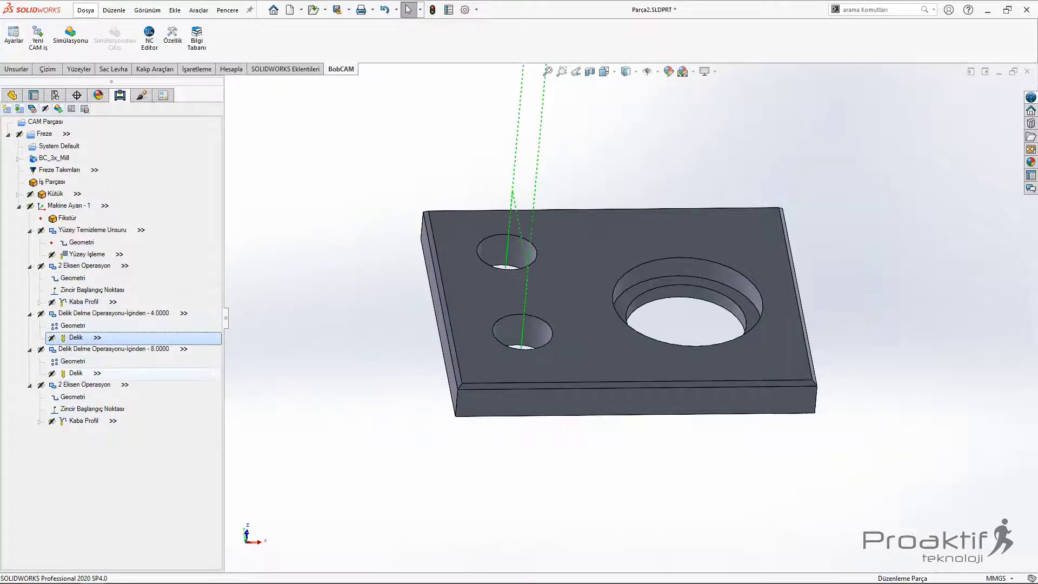
{"action": "left_click", "coordinate": [75, 373]}
{"action": "left_click", "coordinate": [84, 421]}
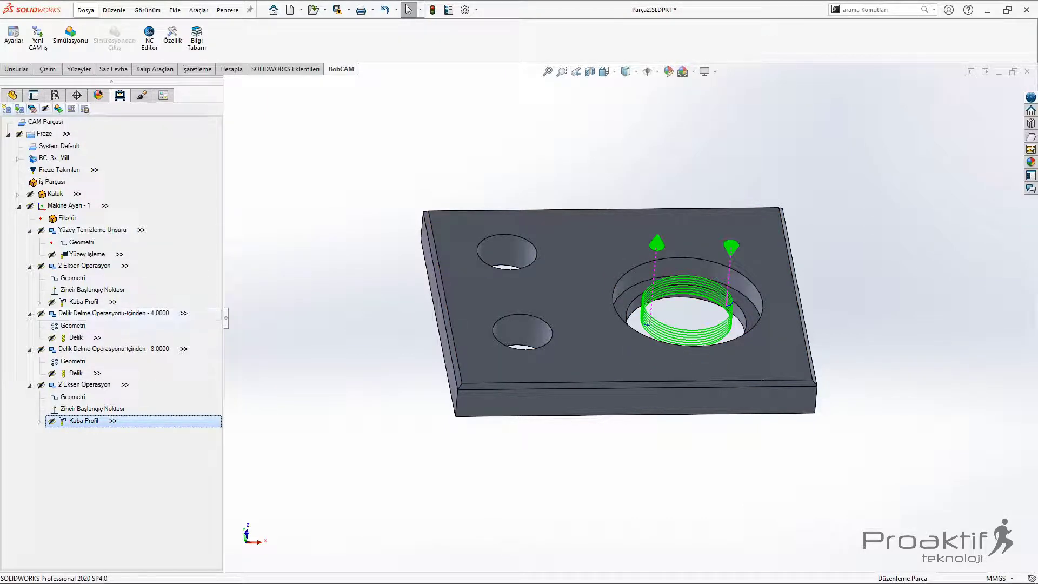
{"action": "key", "text": "Left"}
{"action": "key", "text": "Left"}
{"action": "key", "text": "Left"}
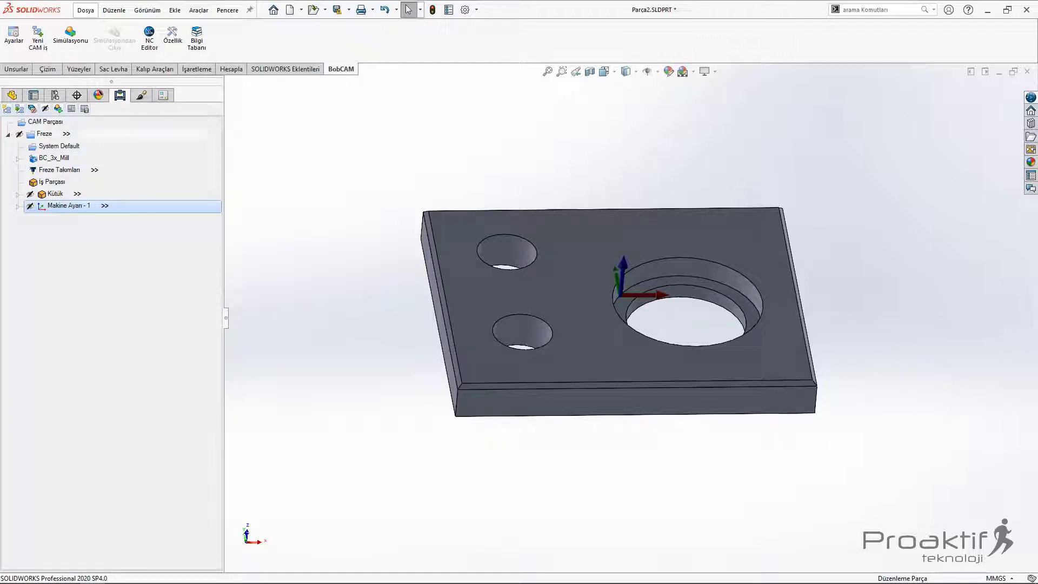
Step: Save the Freze job as the job template DENEME and expand Makine Ayarı - 1 again
{"action": "right_click", "coordinate": [46, 136]}
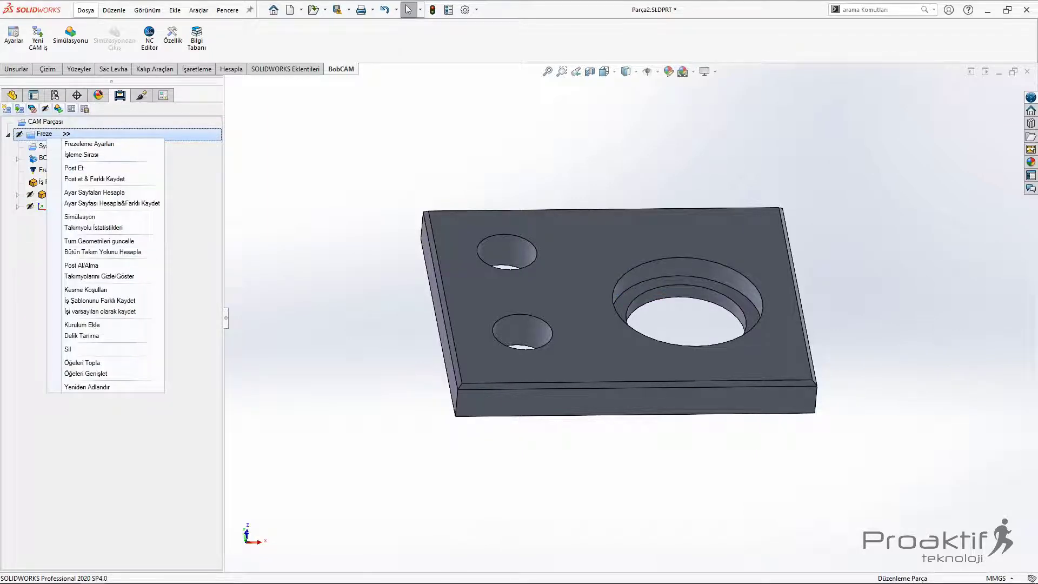
{"action": "left_click", "coordinate": [98, 300]}
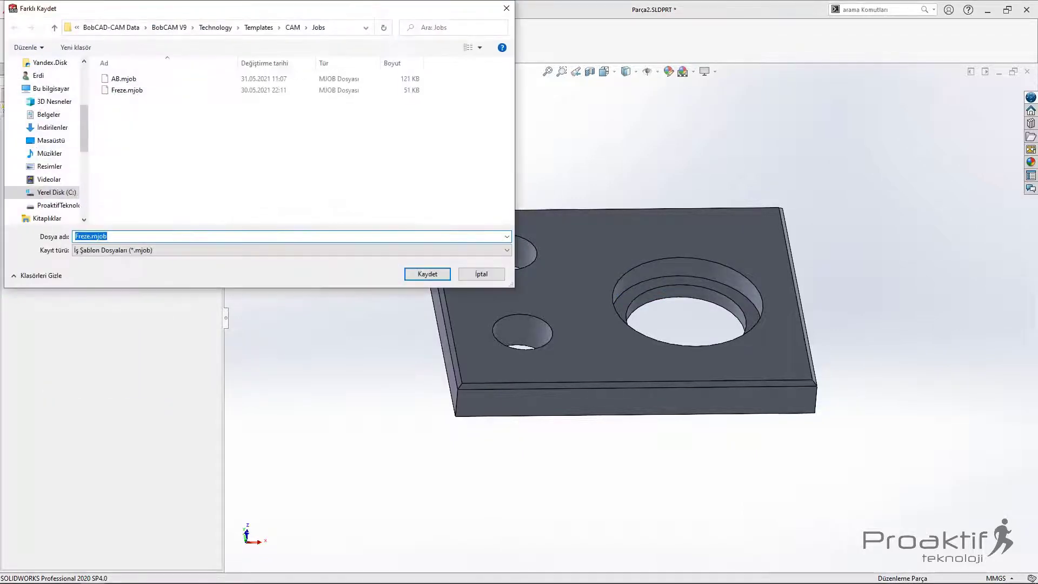
{"action": "left_click_drag", "start_coordinate": [107, 236], "coordinate": [74, 237]}
{"action": "type", "text": "D"}
{"action": "type", "text": "ENEME"}
{"action": "key", "text": "Return"}
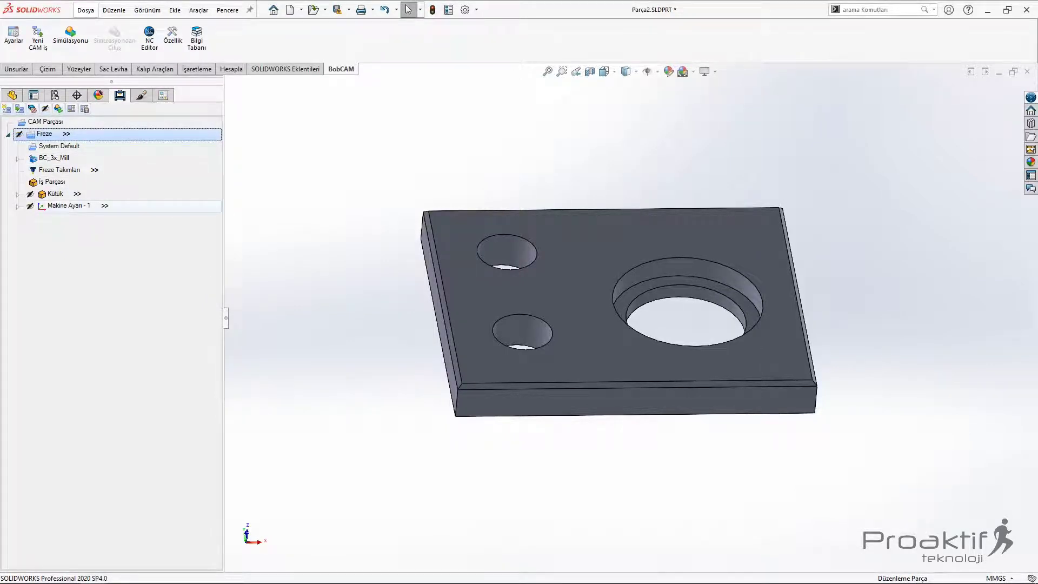
{"action": "left_click", "coordinate": [69, 206]}
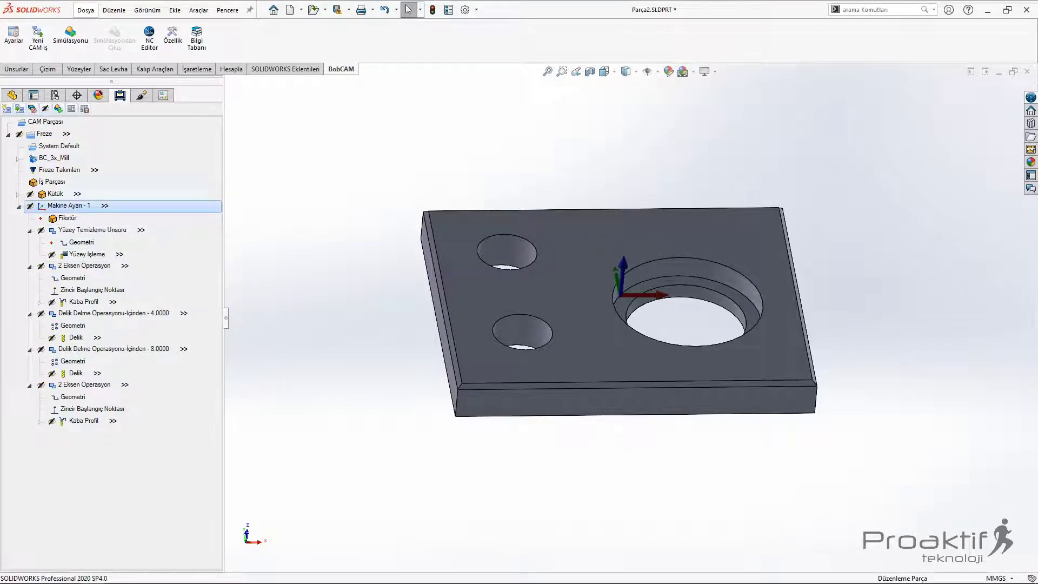
Step: Collapse the Freze job and bring up the CAM part's job-creation choices
{"action": "key", "text": "Left"}
{"action": "key", "text": "Left"}
{"action": "key", "text": "Left"}
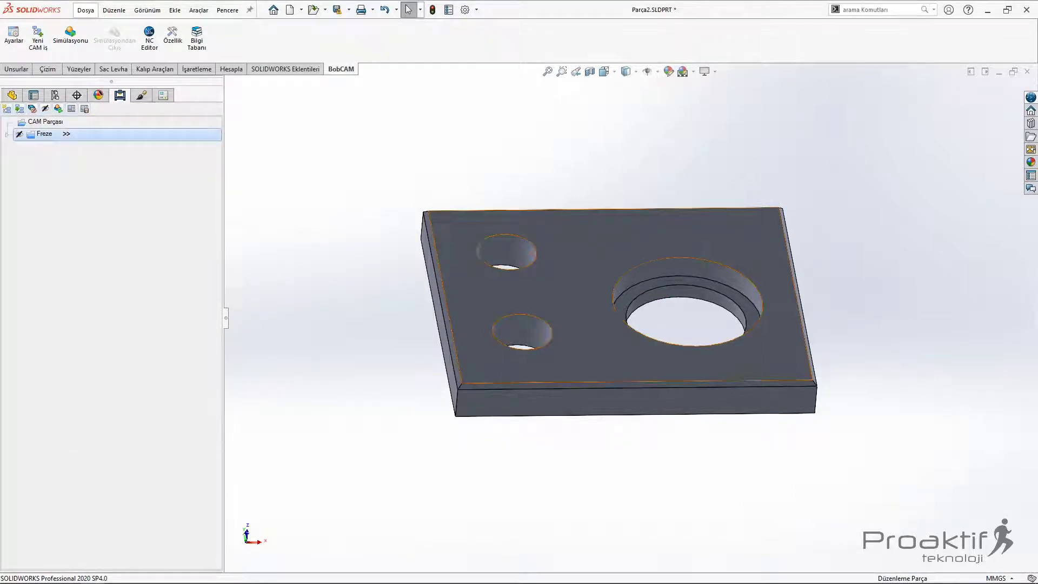
{"action": "scroll", "coordinate": [652, 346], "scroll_direction": "down", "scroll_amount": 2}
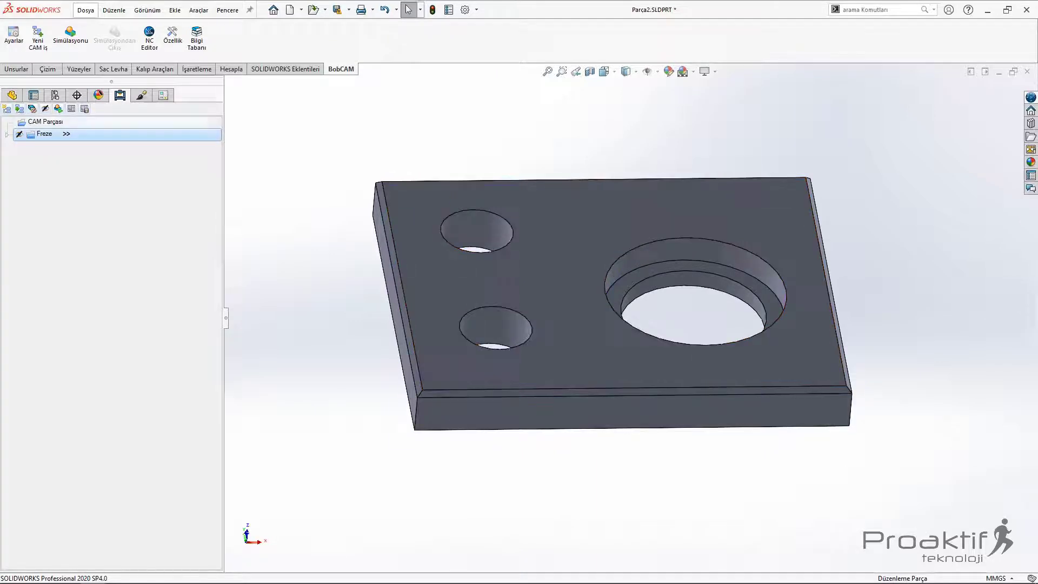
{"action": "right_click", "coordinate": [36, 121]}
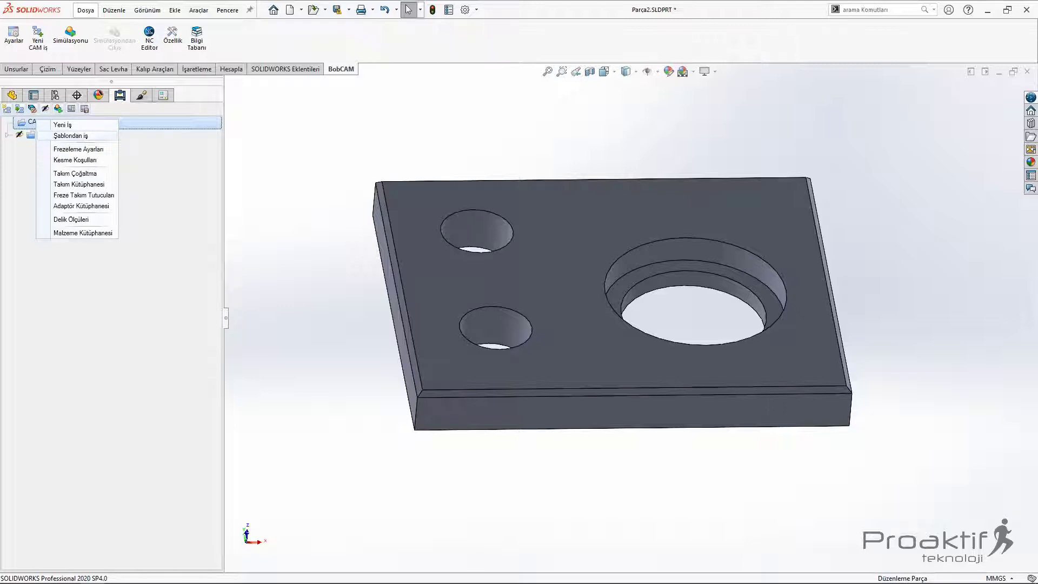
Step: Create a job from the DENEME template with the stock wizard, accepting workpiece, stock and machine setup
{"action": "left_click", "coordinate": [62, 125]}
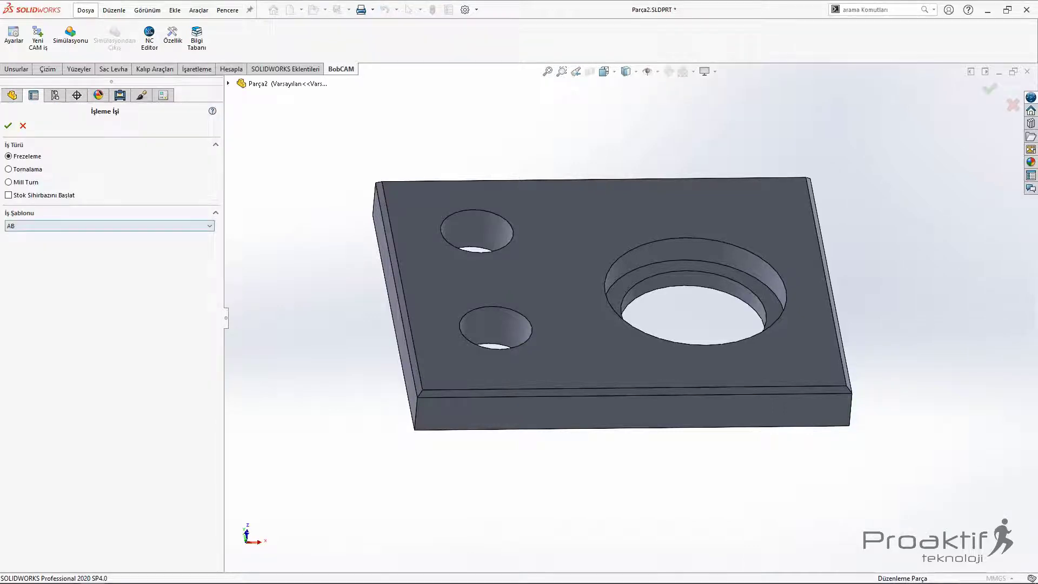
{"action": "left_click", "coordinate": [108, 225]}
{"action": "left_click", "coordinate": [54, 241]}
{"action": "left_click", "coordinate": [8, 195]}
{"action": "left_click", "coordinate": [8, 126]}
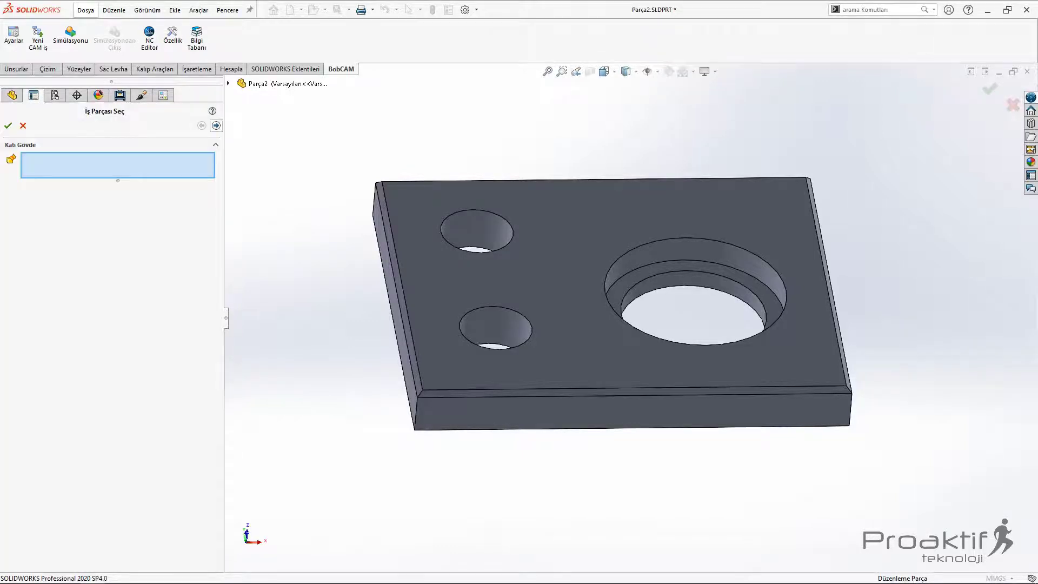
{"action": "left_click", "coordinate": [215, 126]}
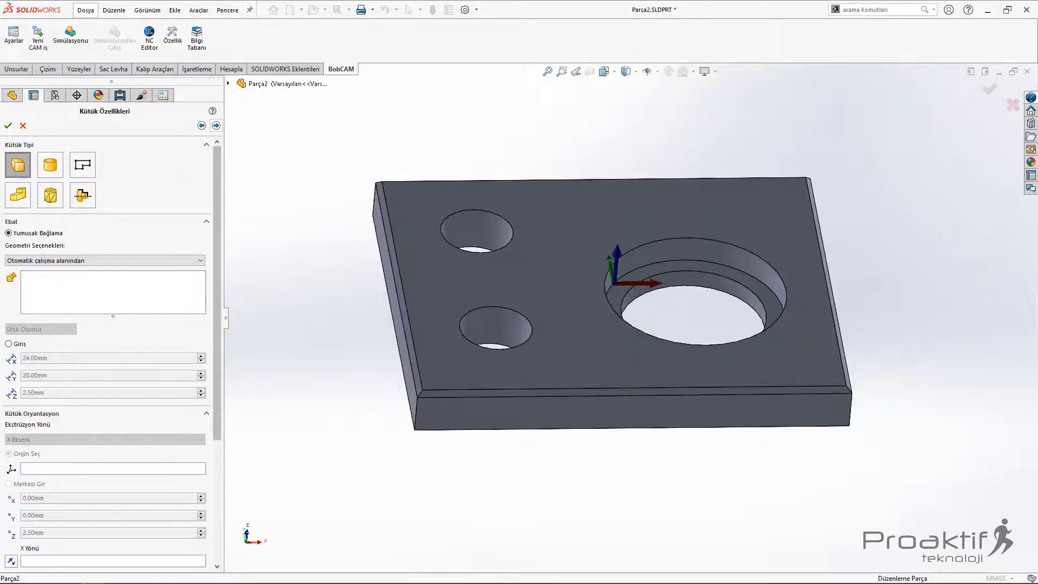
{"action": "left_click", "coordinate": [216, 126]}
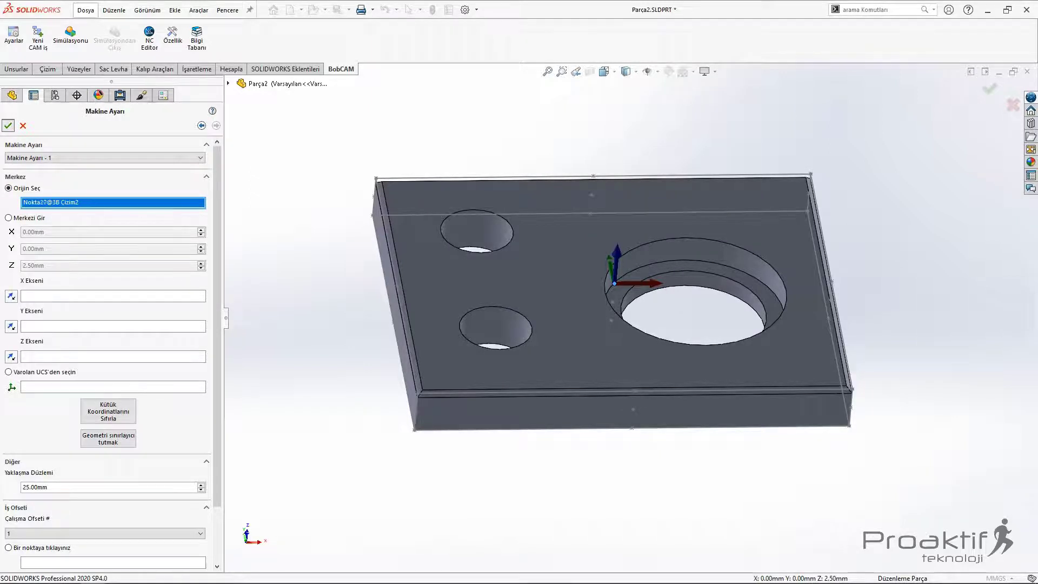
{"action": "key", "text": "Return"}
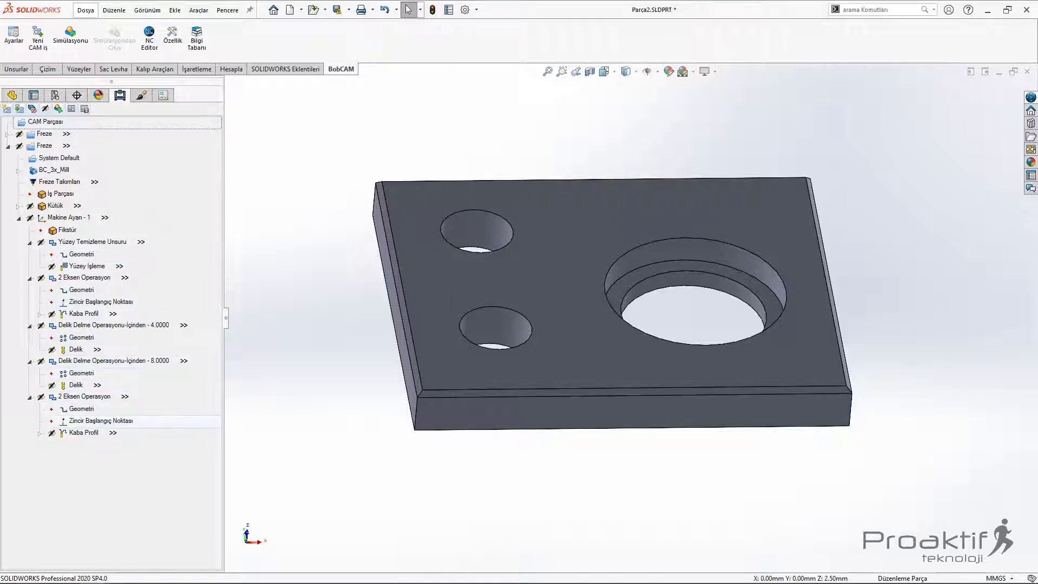
Step: Delete the second Freze job, then reopen the CAM part's job-creation choices
{"action": "right_click", "coordinate": [99, 254]}
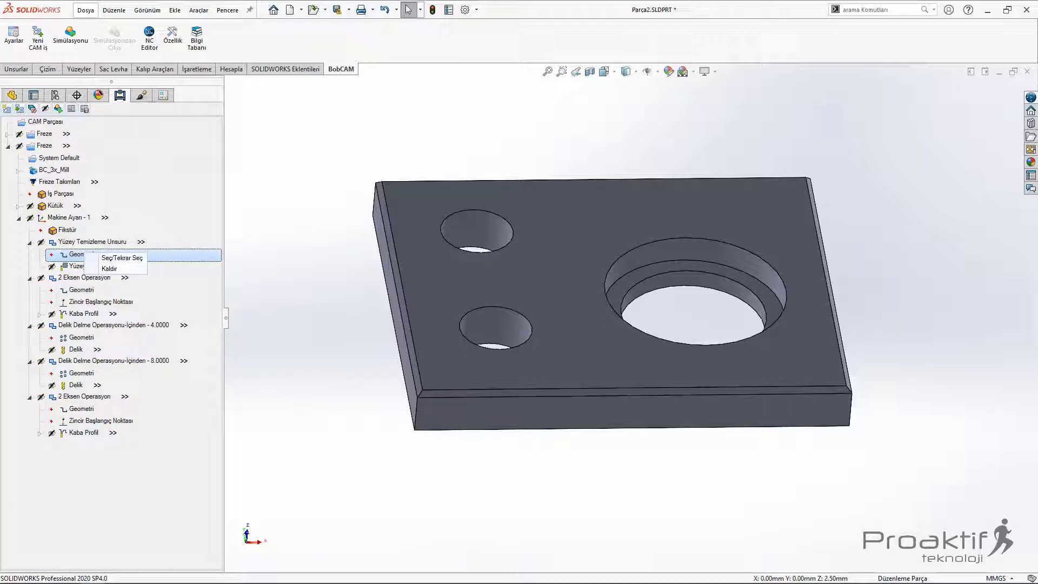
{"action": "left_click", "coordinate": [121, 258]}
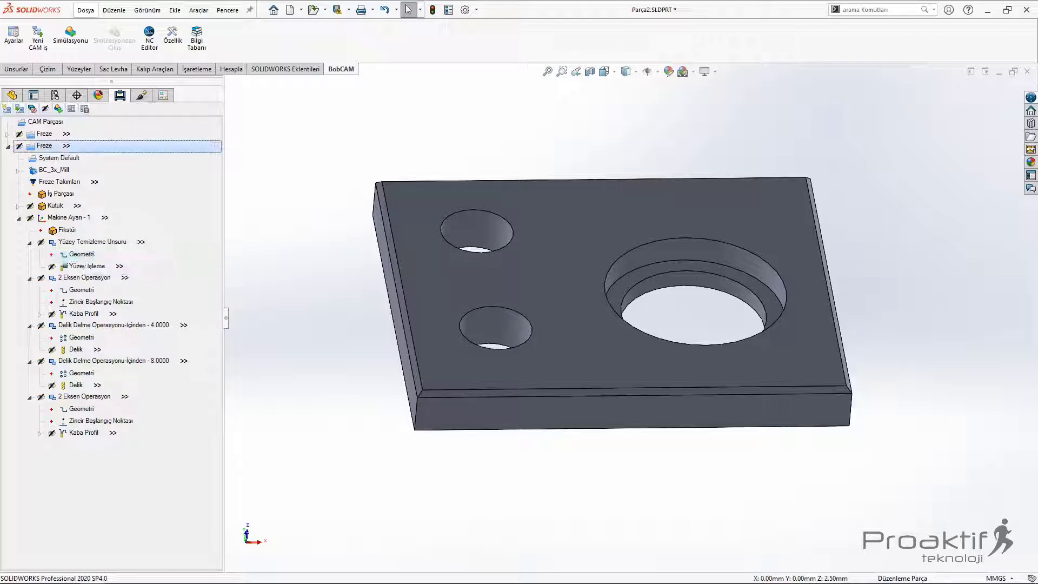
{"action": "key", "text": "Delete"}
{"action": "key", "text": "Return"}
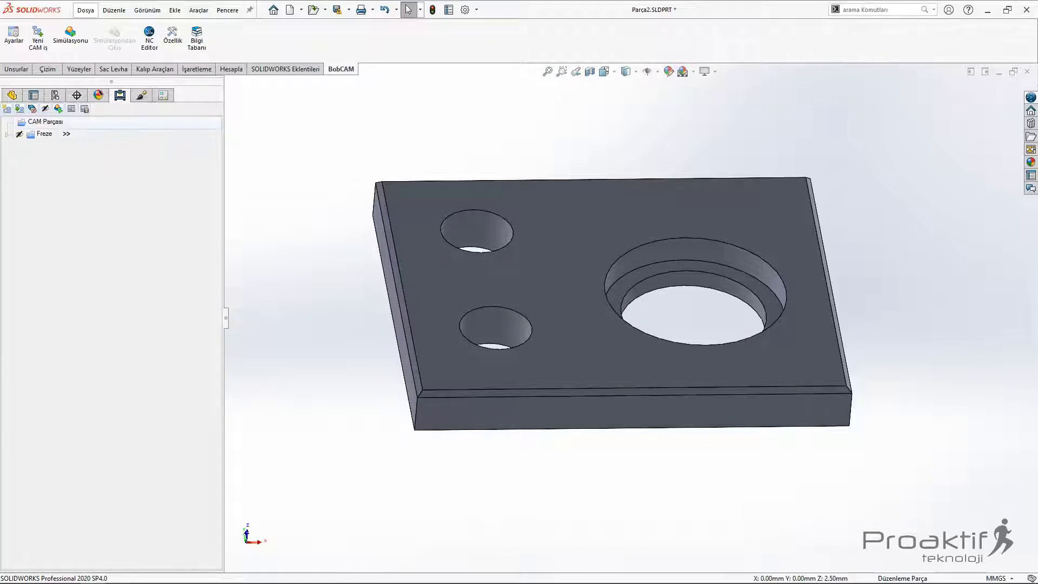
{"action": "right_click", "coordinate": [60, 122]}
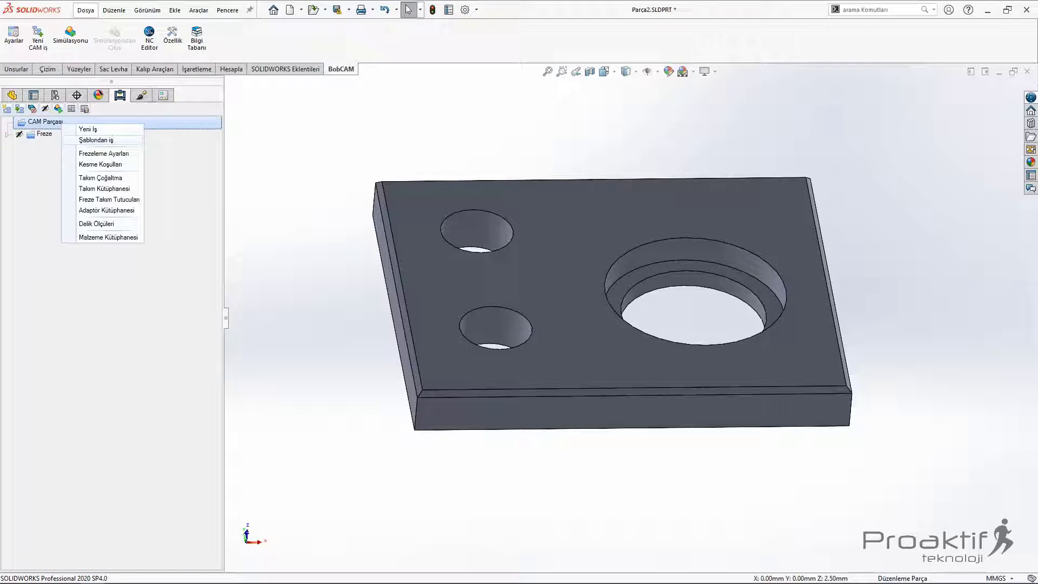
Step: Create the job from Şablondan iş, selecting DENEME as İş Şablonu without the stock wizard
{"action": "left_click", "coordinate": [81, 129]}
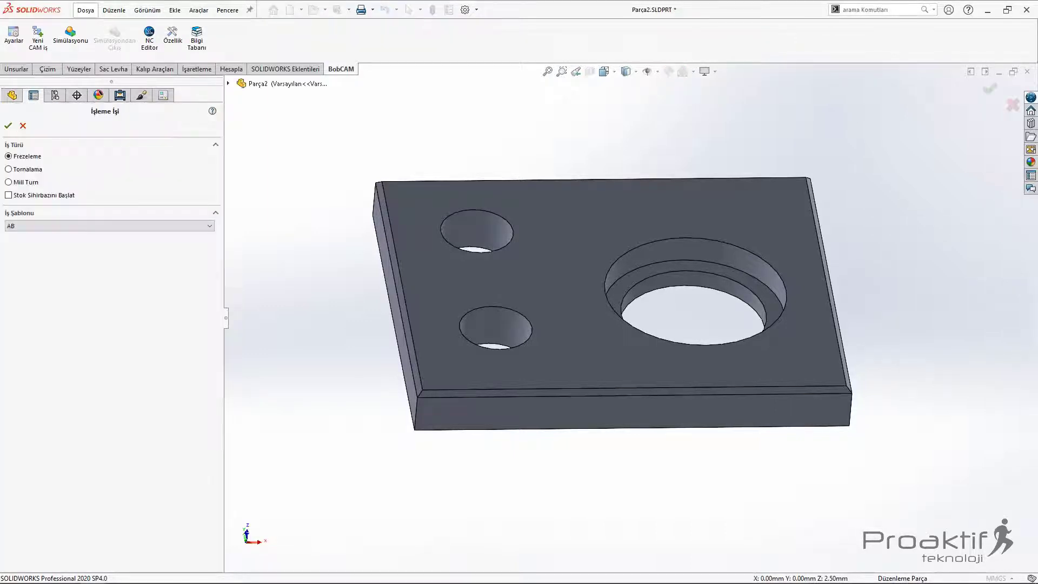
{"action": "left_click", "coordinate": [108, 225]}
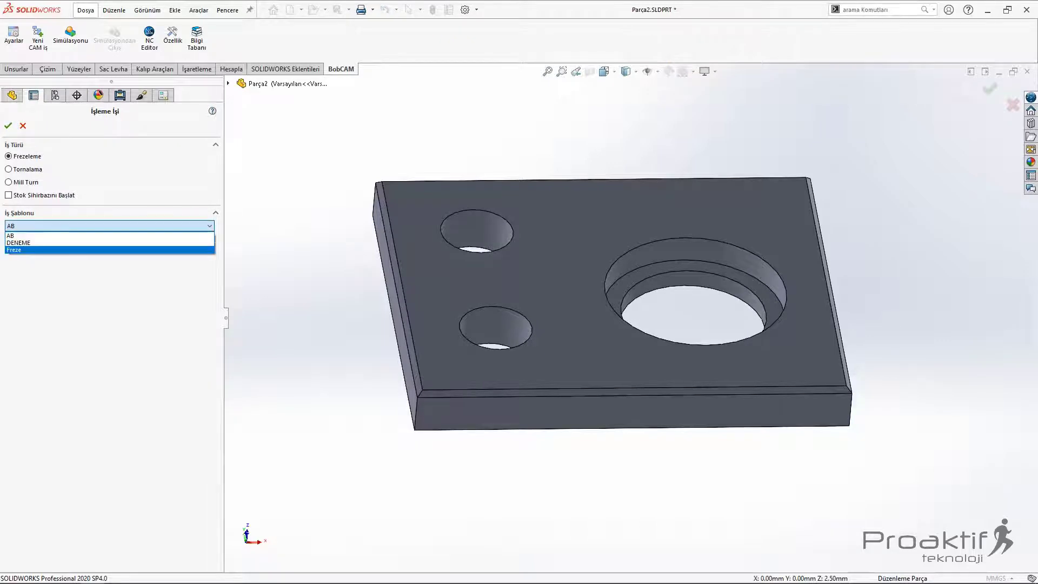
{"action": "key", "text": "Down"}
{"action": "key", "text": "Return"}
{"action": "key", "text": "alt+Down"}
{"action": "key", "text": "Up"}
{"action": "key", "text": "Return"}
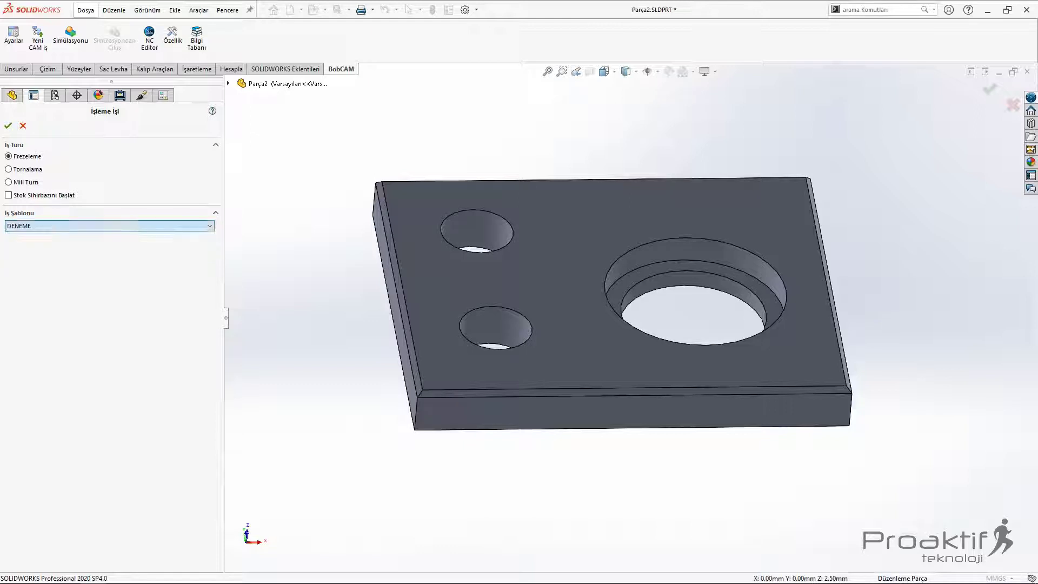
{"action": "key", "text": "Return"}
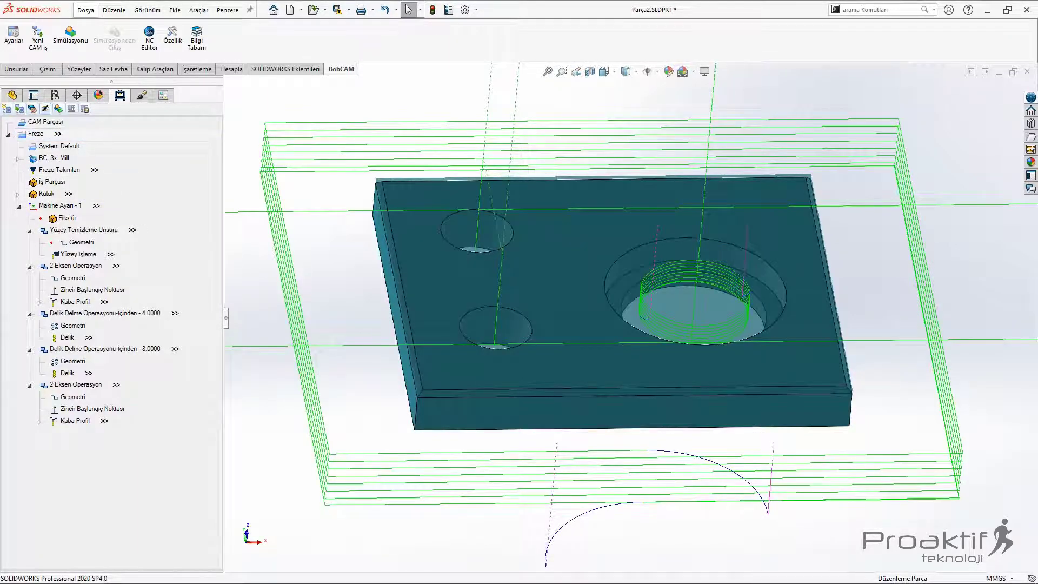
Step: Orbit to look down on the part and show the machine setup's origin
{"action": "mouse_move", "coordinate": [611, 303]}
{"action": "middle_mouse_down"}
{"action": "mouse_move", "coordinate": [611, 332]}
{"action": "mouse_move", "coordinate": [649, 260]}
{"action": "middle_mouse_up"}
{"action": "scroll", "coordinate": [611, 333], "scroll_direction": "down", "scroll_amount": 3}
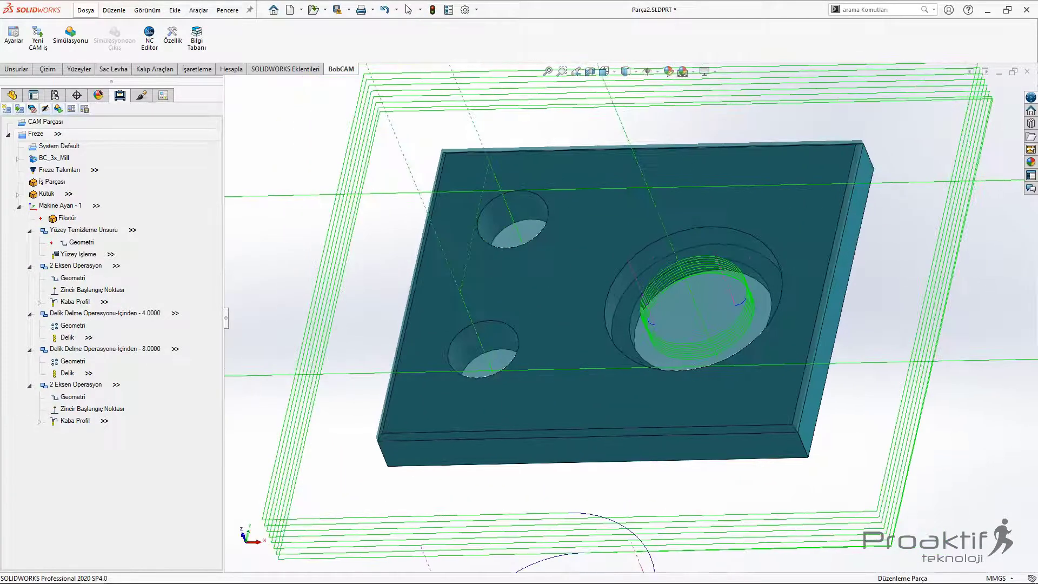
{"action": "left_click", "coordinate": [59, 205]}
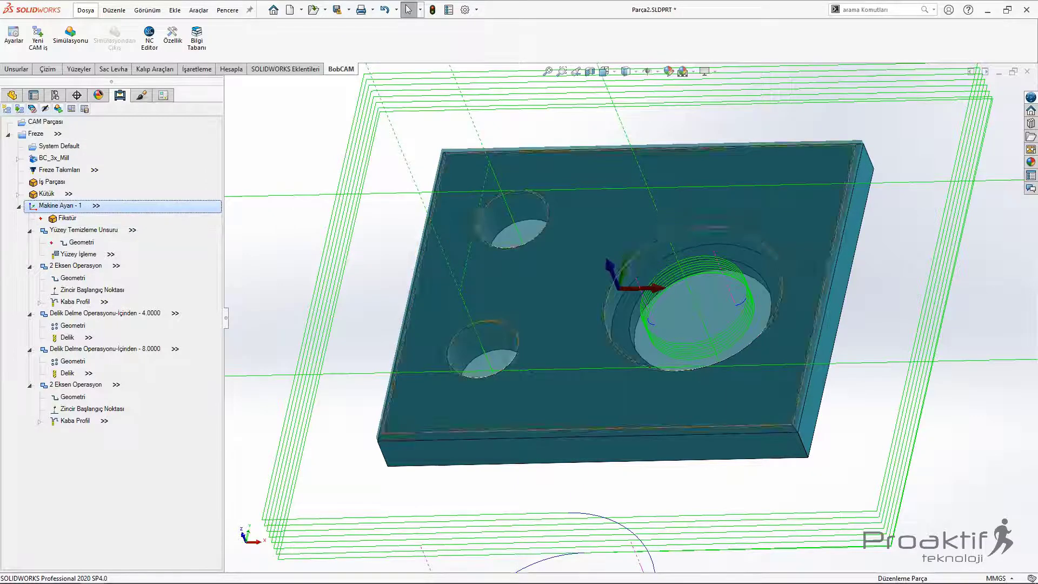
{"action": "scroll", "coordinate": [626, 313], "scroll_direction": "up", "scroll_amount": 2}
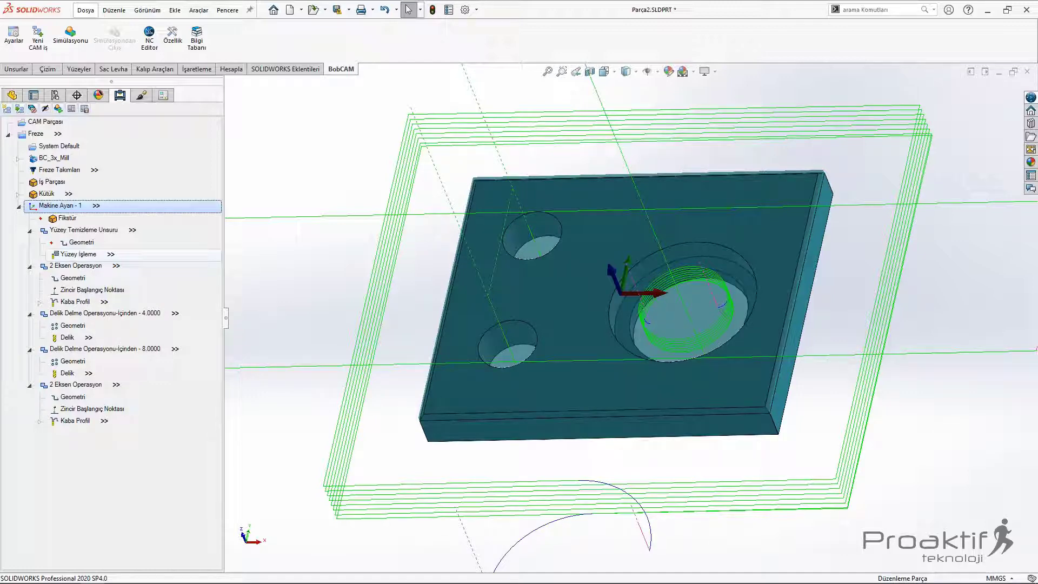
Step: Suppress the Yüzey İşleme operation, then reactivate it
{"action": "right_click", "coordinate": [95, 255]}
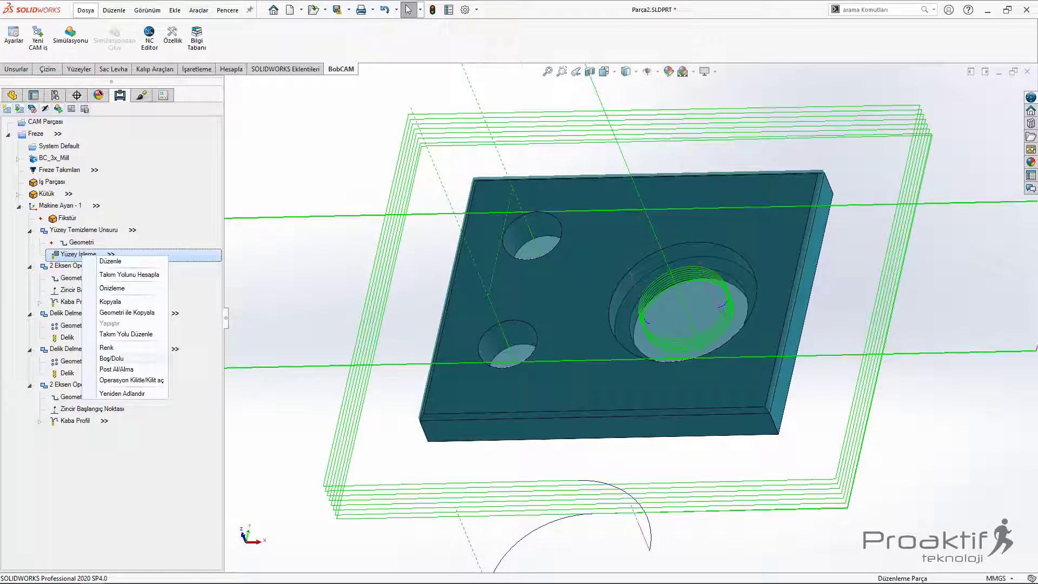
{"action": "left_click", "coordinate": [111, 358]}
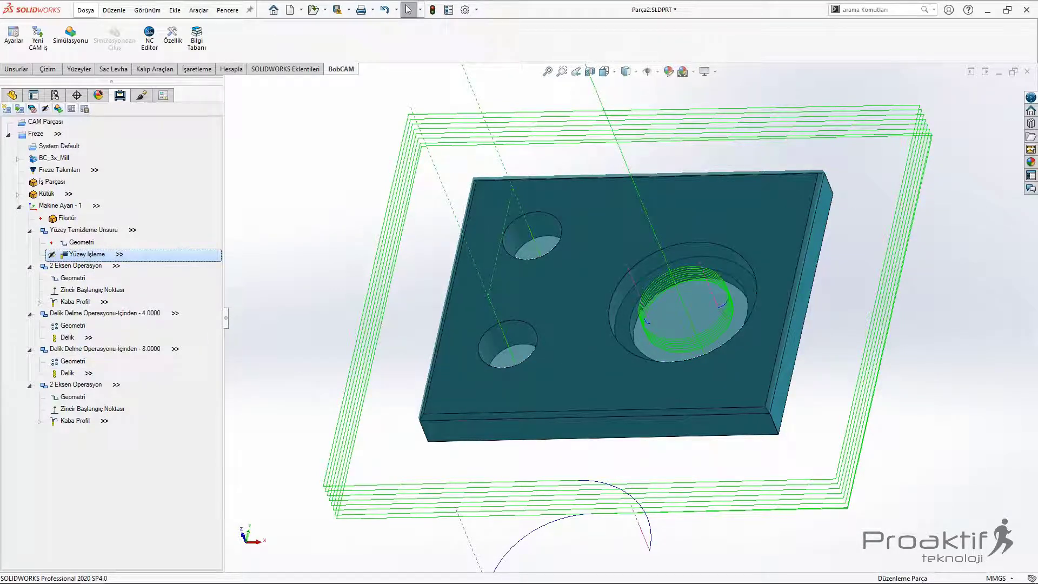
{"action": "right_click", "coordinate": [72, 254]}
{"action": "left_click", "coordinate": [103, 356]}
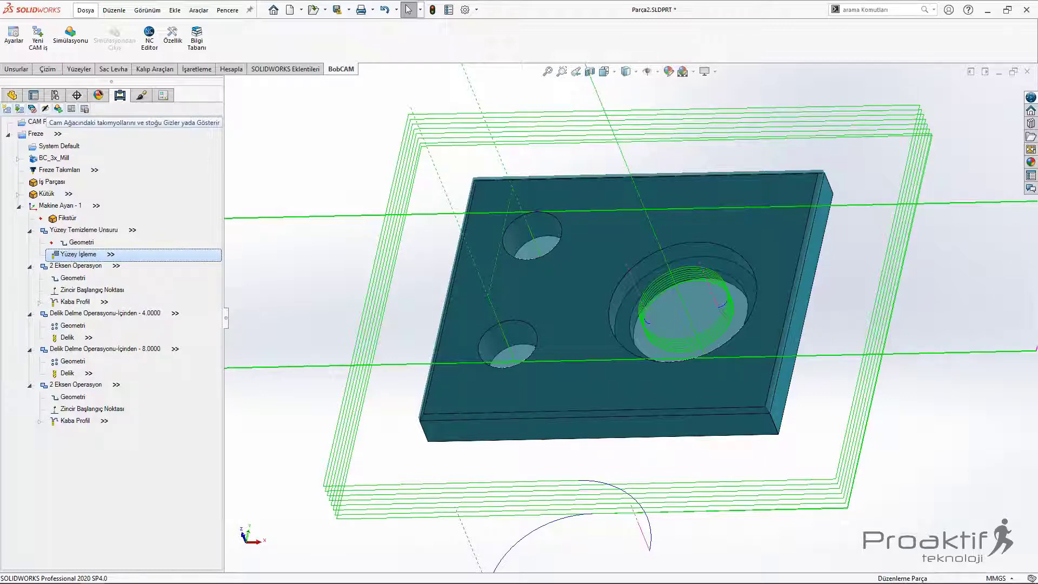
{"action": "left_click", "coordinate": [45, 108]}
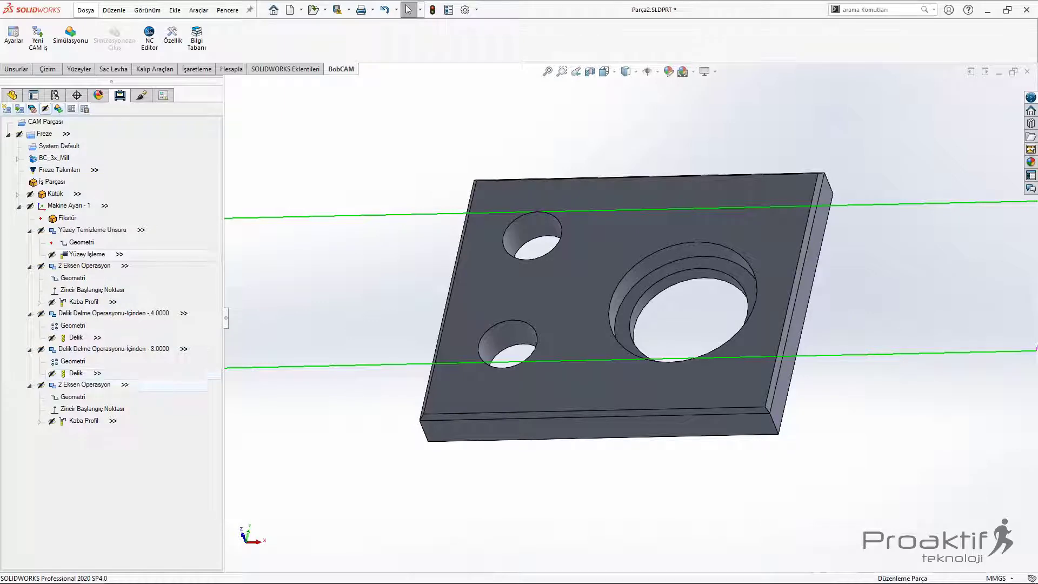
{"action": "left_click", "coordinate": [67, 217]}
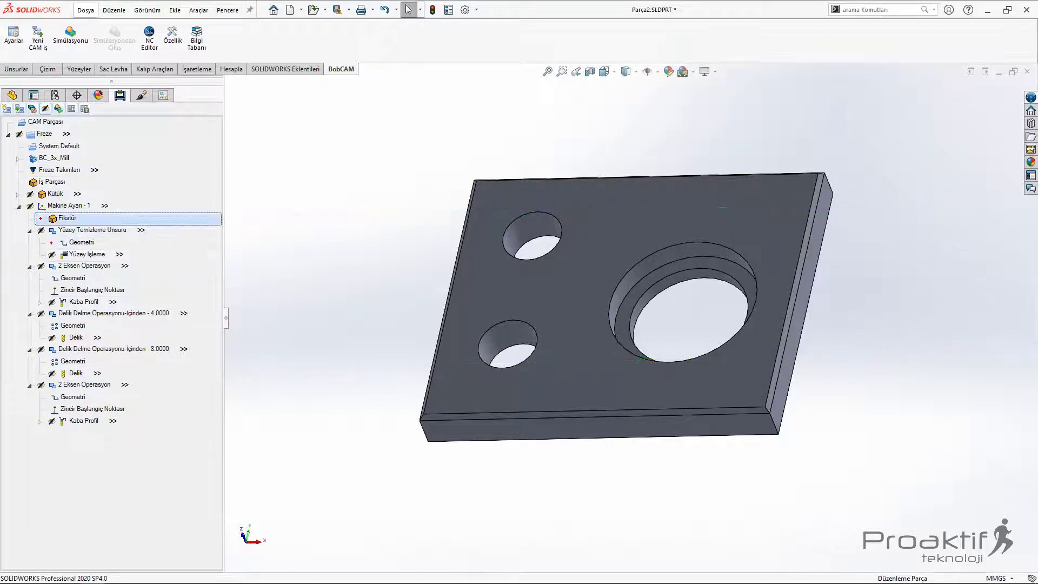
{"action": "left_click", "coordinate": [69, 205]}
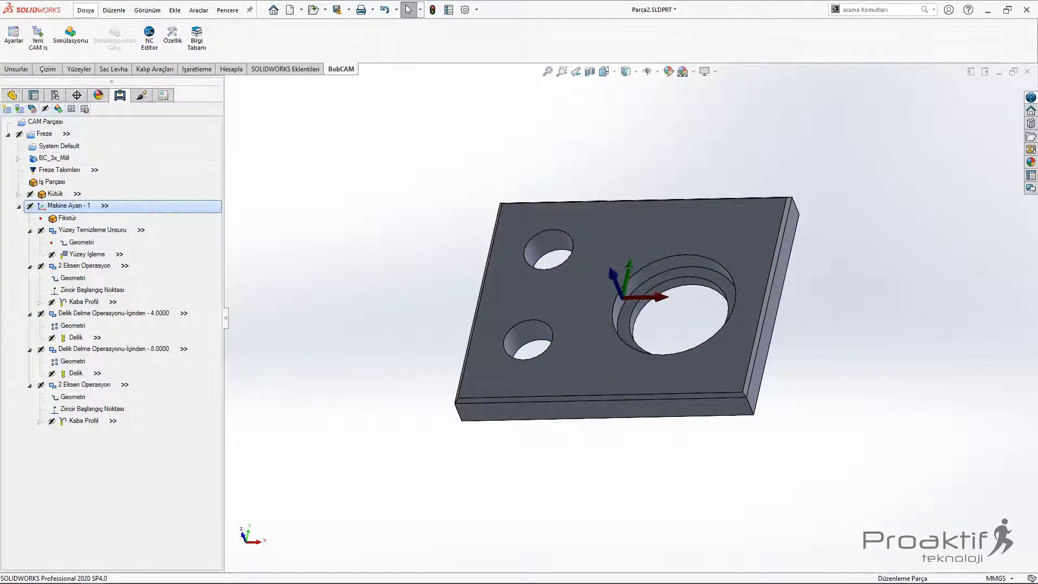
{"action": "left_click", "coordinate": [45, 108]}
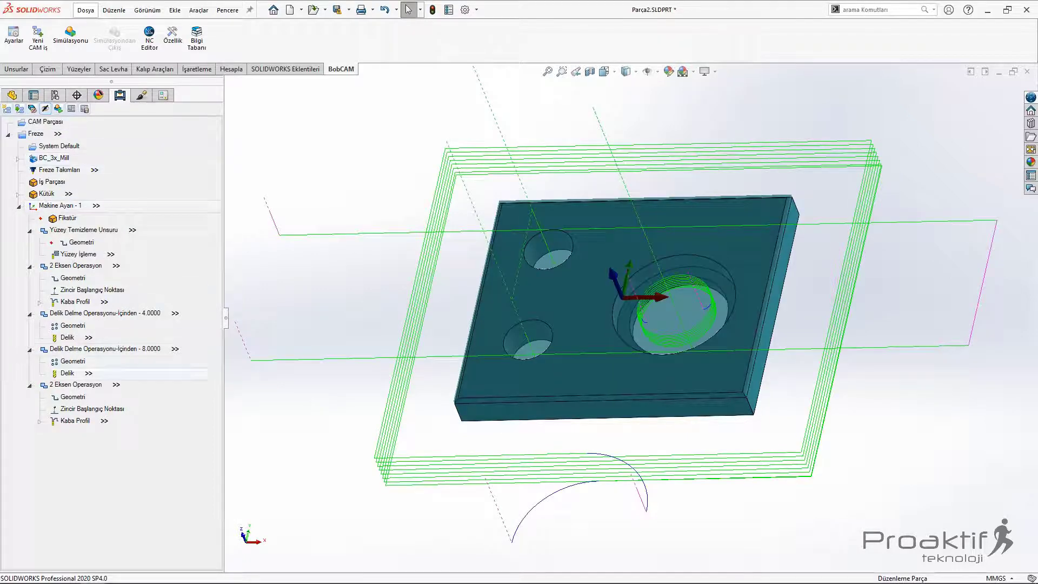
{"action": "left_click", "coordinate": [46, 109]}
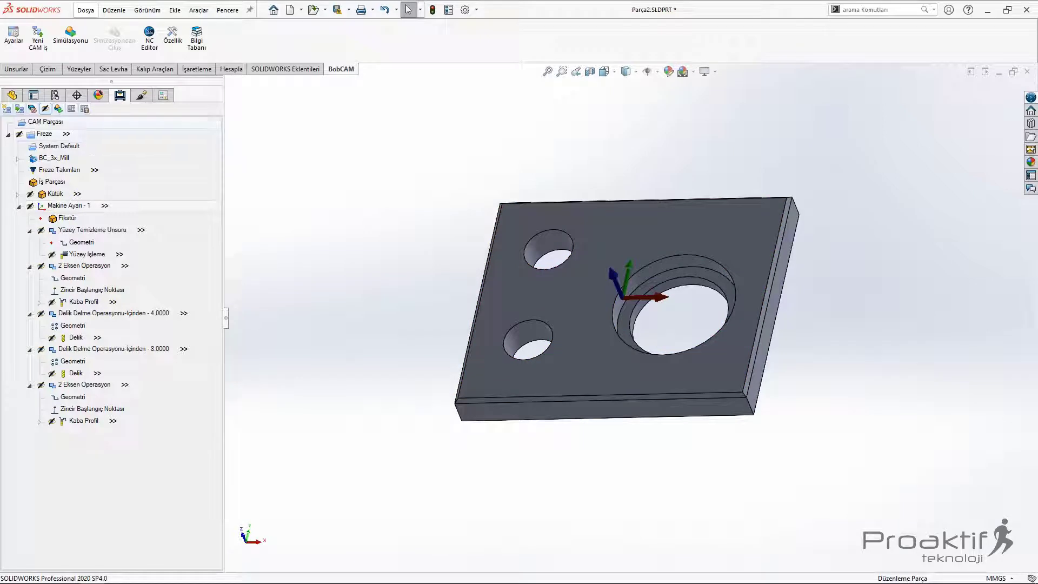
{"action": "left_click", "coordinate": [57, 193]}
{"action": "right_click", "coordinate": [67, 194]}
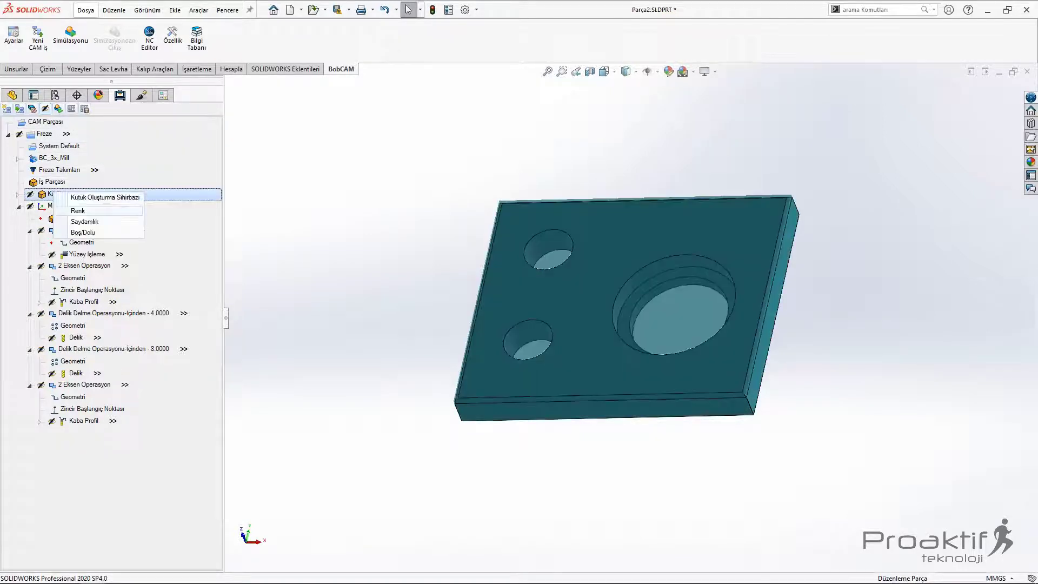
{"action": "left_click", "coordinate": [83, 232]}
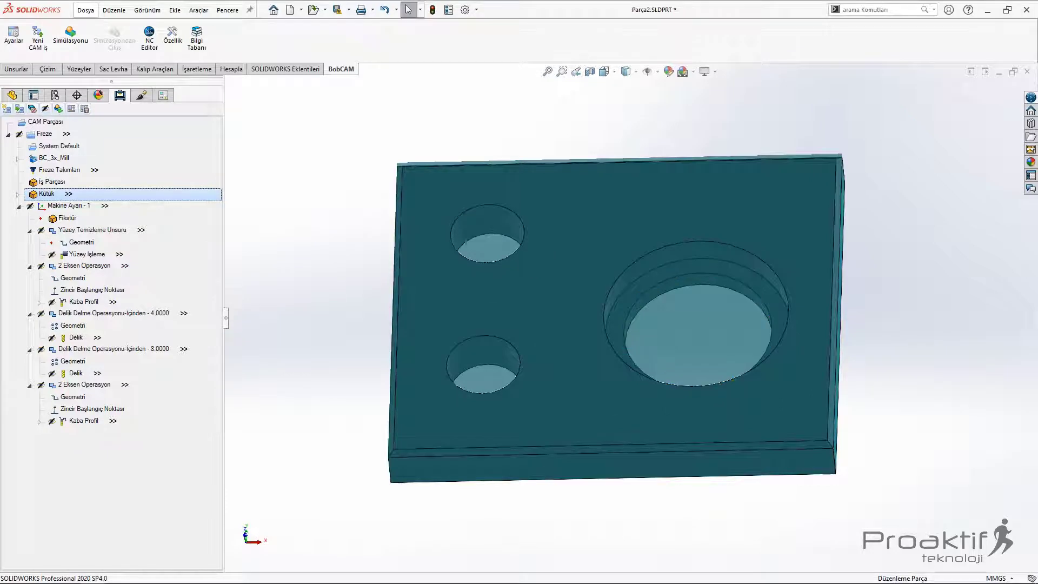
{"action": "left_click", "coordinate": [33, 108]}
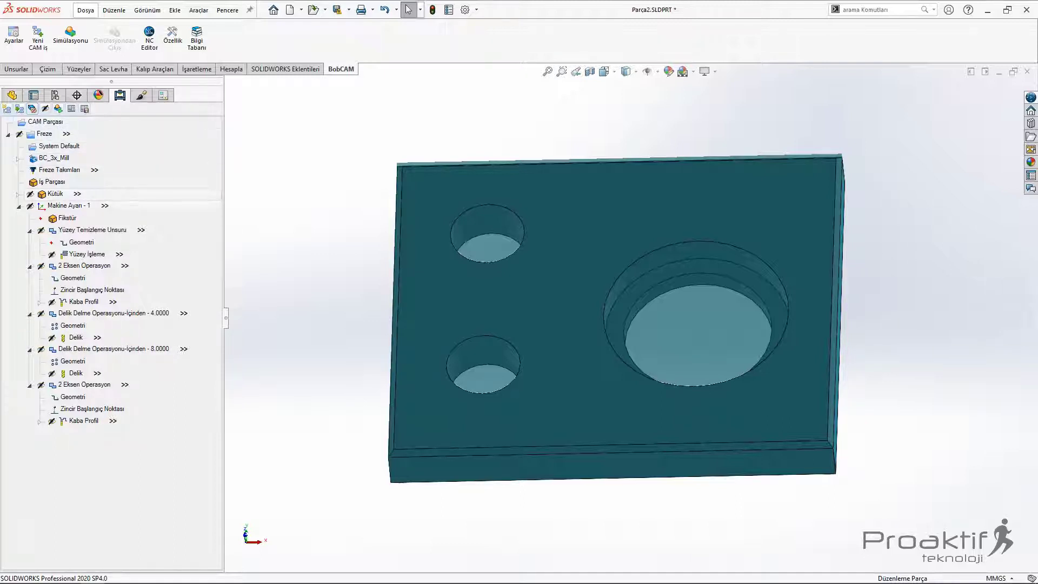
{"action": "left_click", "coordinate": [68, 206]}
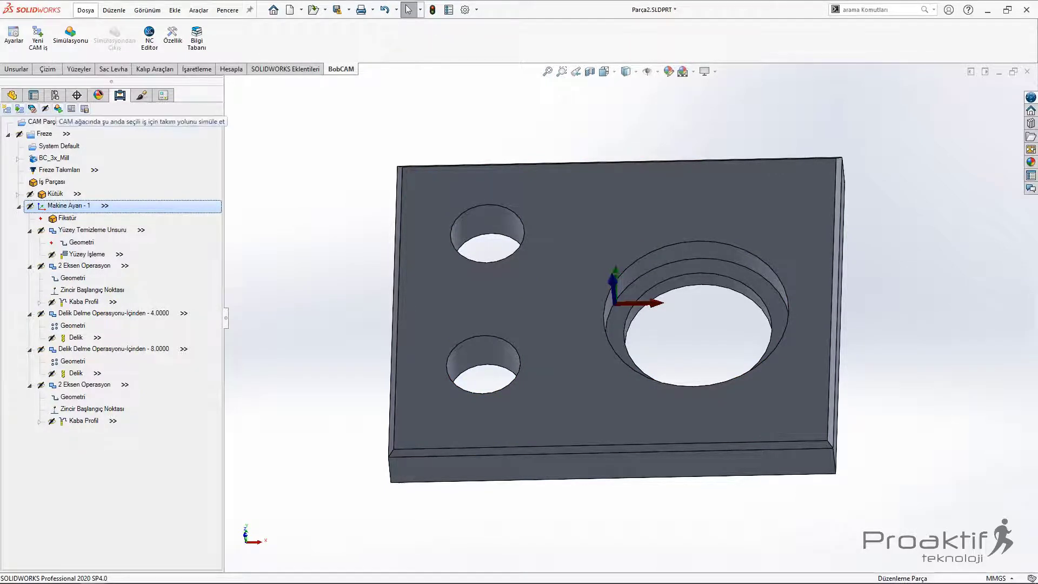
{"action": "left_click", "coordinate": [59, 109]}
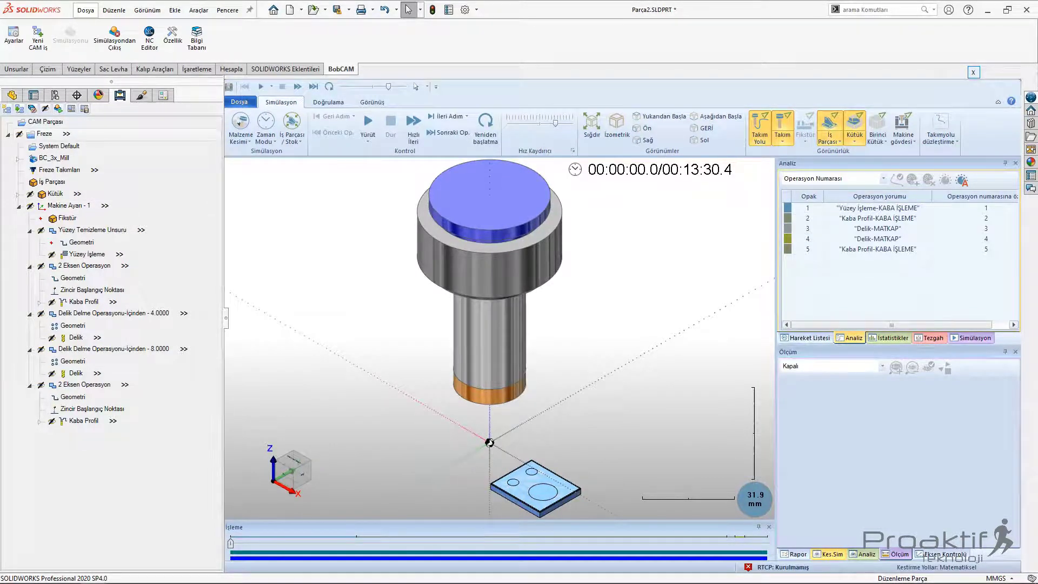
{"action": "left_click", "coordinate": [115, 38]}
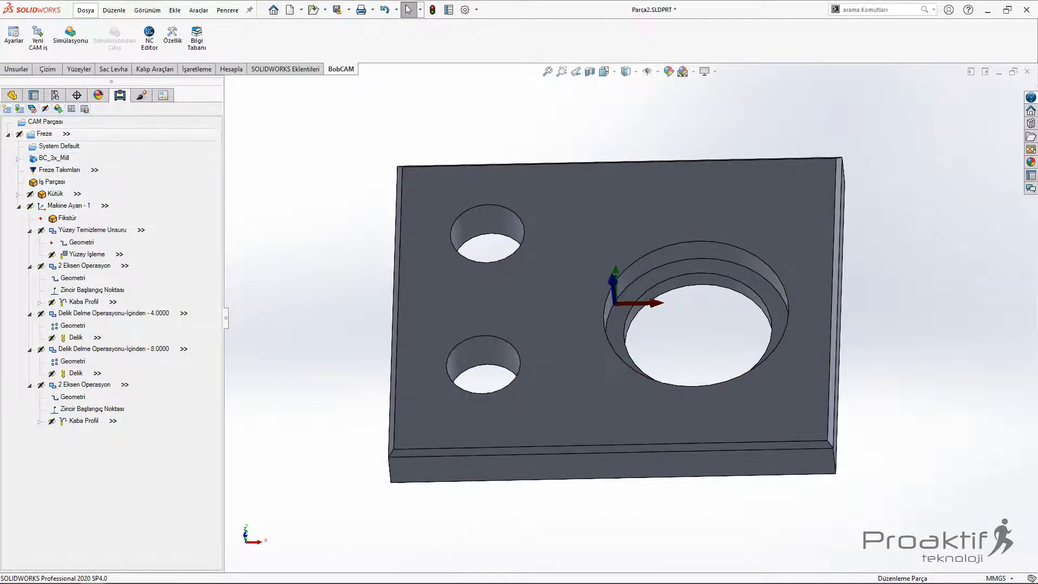
Step: Post the Freze milling job to NC code and dismiss the NOT FOUND warning
{"action": "right_click", "coordinate": [40, 134]}
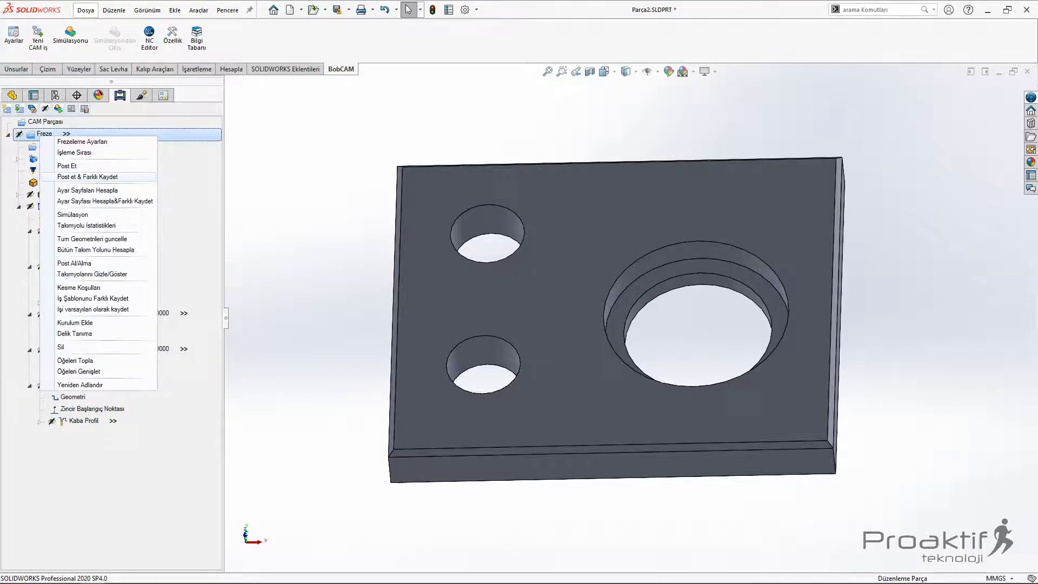
{"action": "key", "text": "Return"}
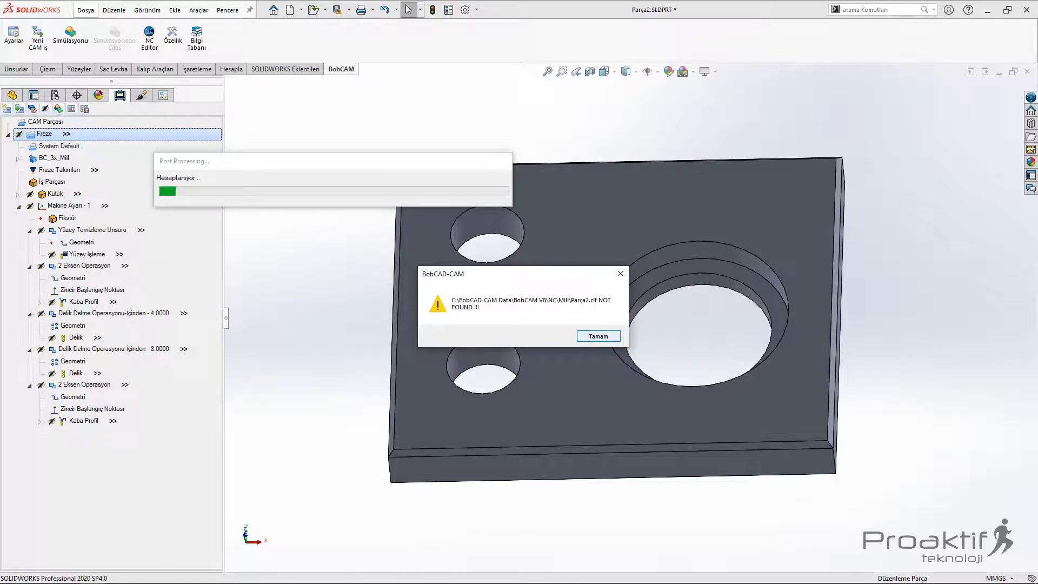
{"action": "key", "text": "Return"}
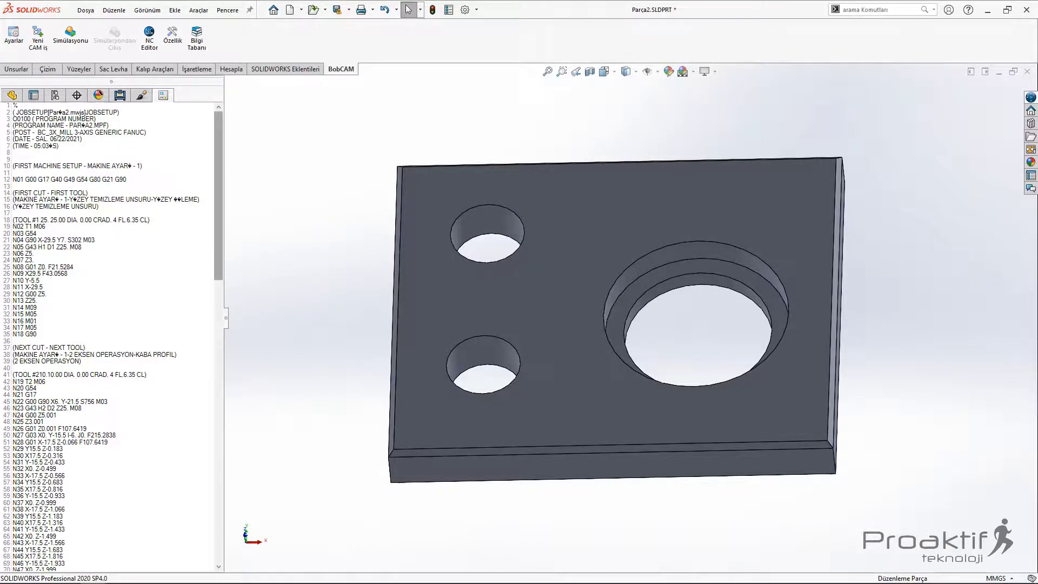
Step: Scroll through the generated Fanuc 3-axis G-code to review it
{"action": "scroll", "coordinate": [113, 335], "scroll_direction": "down", "scroll_amount": 3}
{"action": "scroll", "coordinate": [112, 335], "scroll_direction": "down", "scroll_amount": 15}
{"action": "scroll", "coordinate": [112, 335], "scroll_direction": "down", "scroll_amount": 15}
{"action": "scroll", "coordinate": [112, 335], "scroll_direction": "up", "scroll_amount": 15}
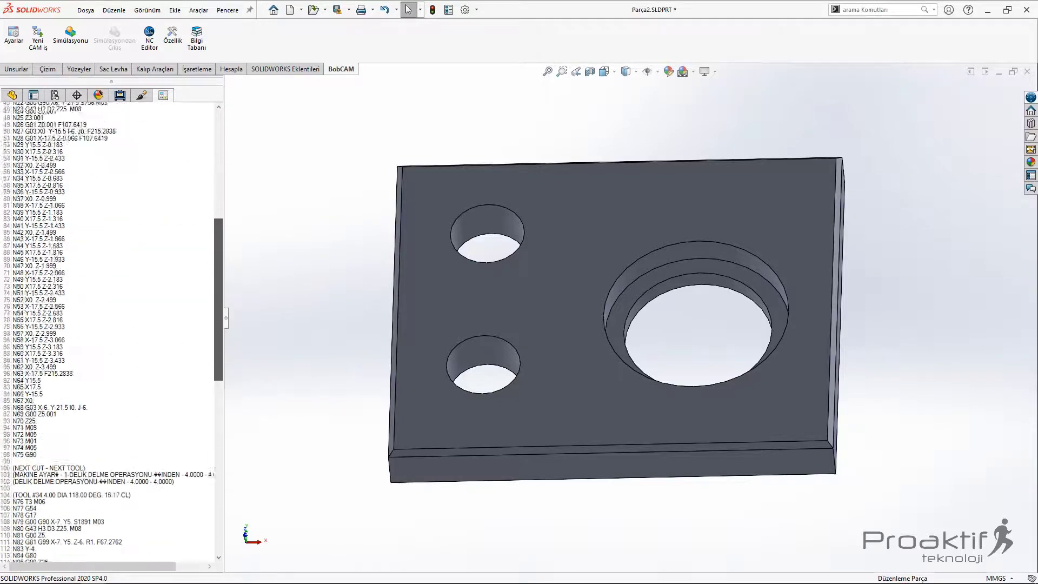
{"action": "scroll", "coordinate": [112, 335], "scroll_direction": "up", "scroll_amount": 20}
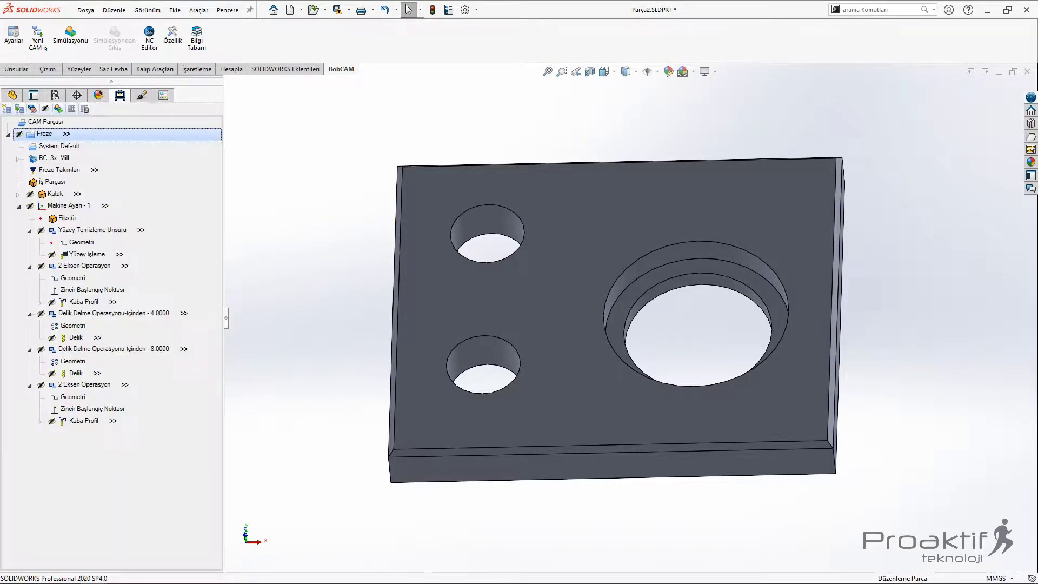
Step: Name the Freze NC file 22 on the desktop, close that save prompt, then regenerate the G-code
{"action": "right_click", "coordinate": [44, 134]}
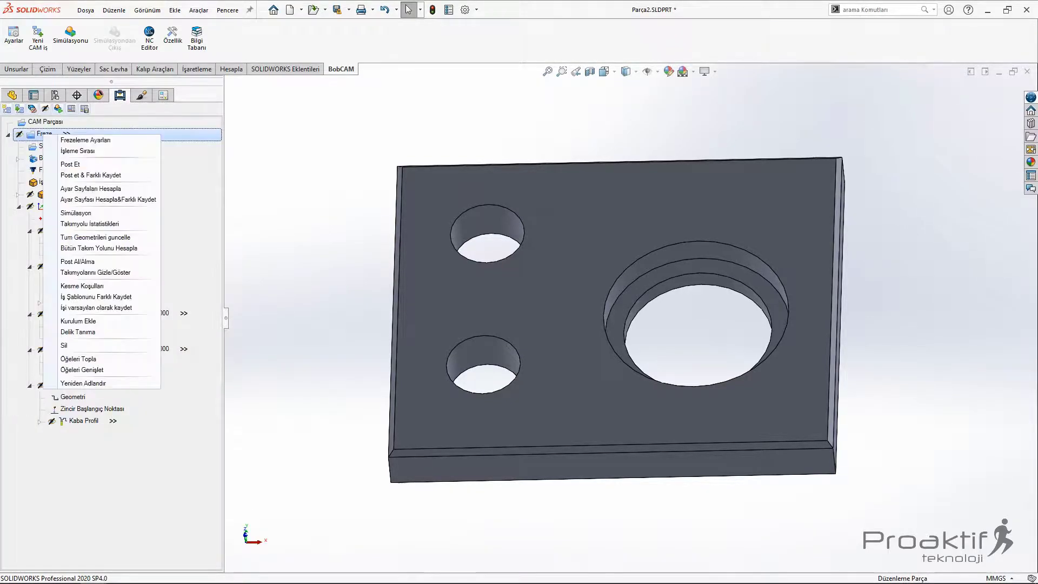
{"action": "left_click", "coordinate": [90, 175]}
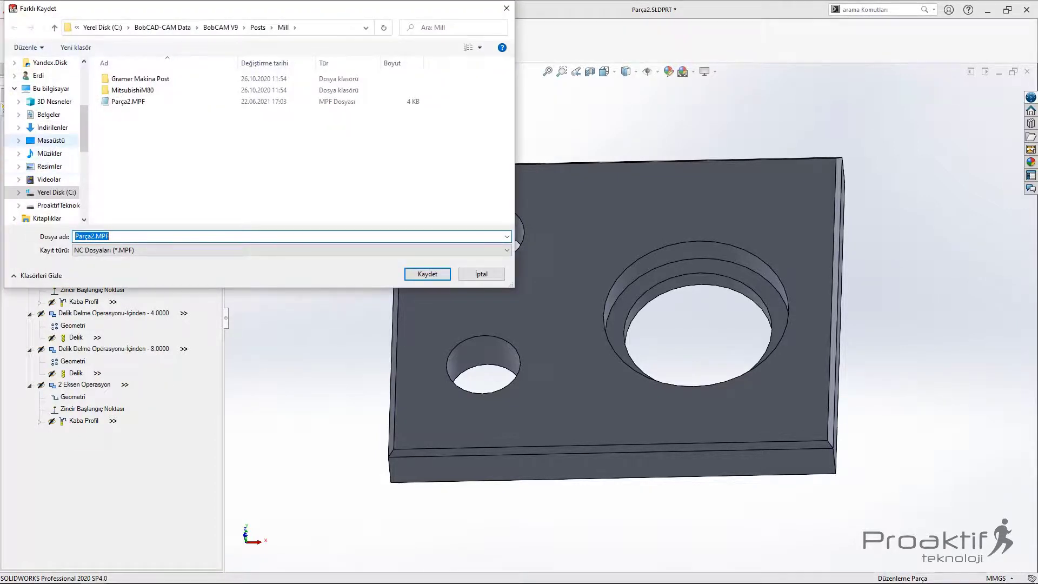
{"action": "left_click", "coordinate": [51, 140]}
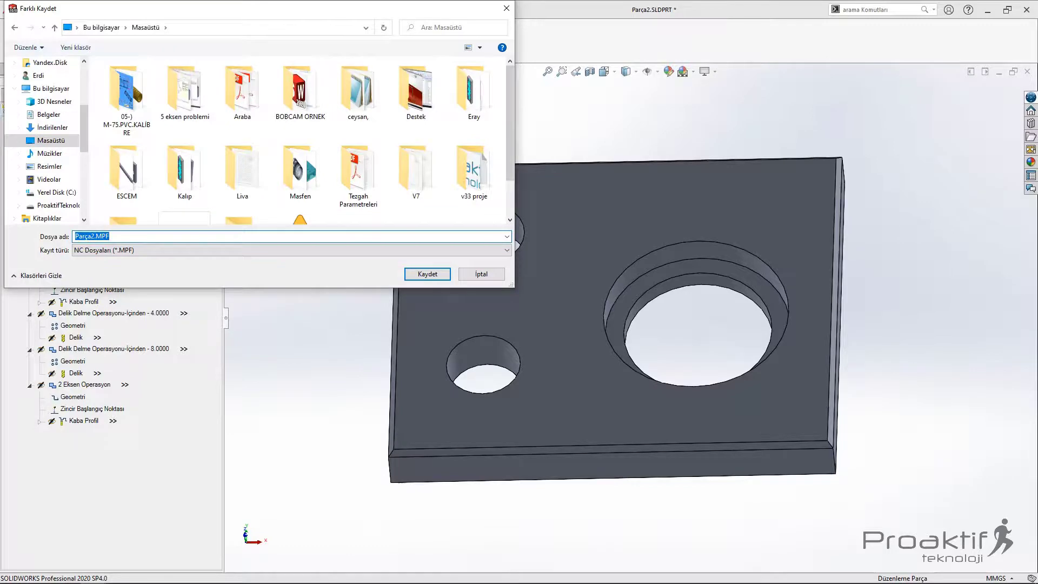
{"action": "type", "text": "22"}
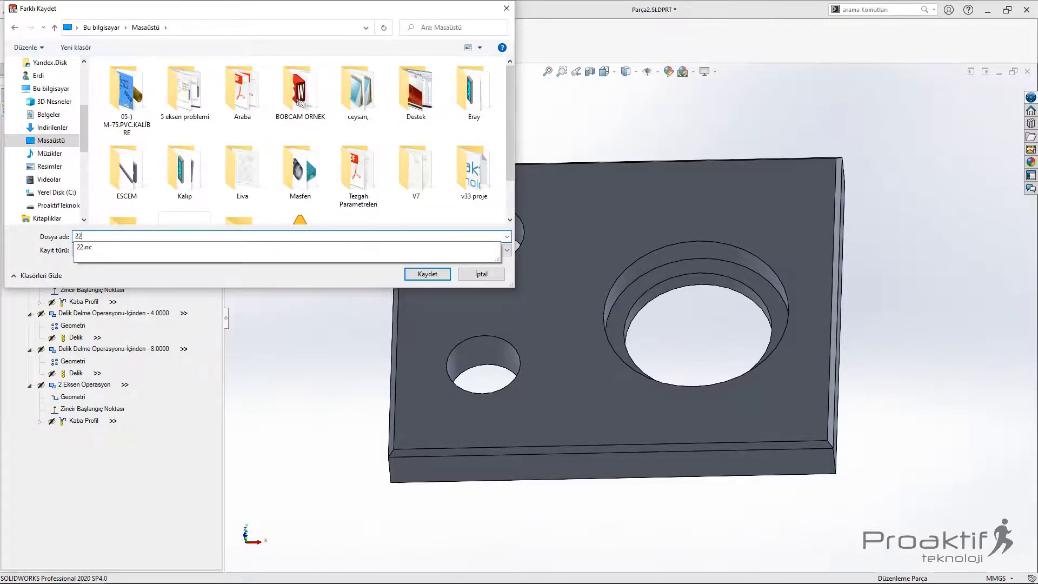
{"action": "left_click", "coordinate": [506, 8]}
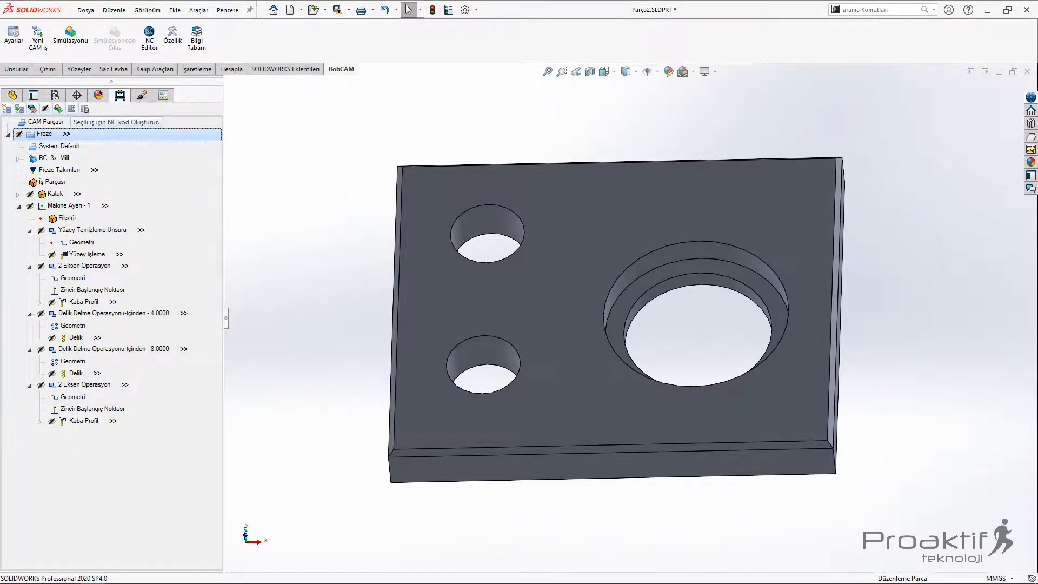
{"action": "left_click", "coordinate": [71, 109]}
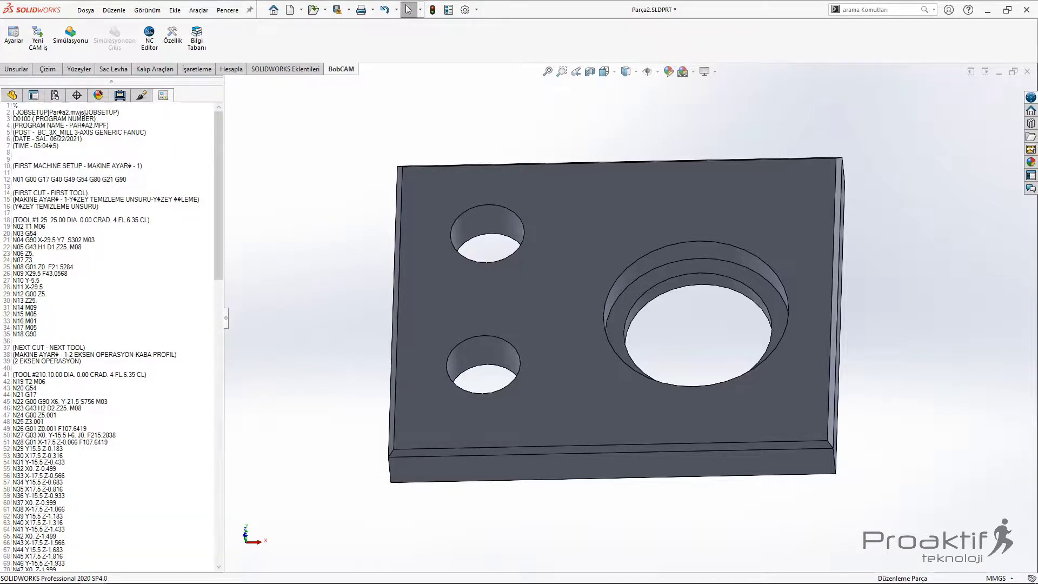
Step: From the CAM tree, post the Freze job and save the NC code to Masaüstü as 222.MPF
{"action": "left_click", "coordinate": [120, 95]}
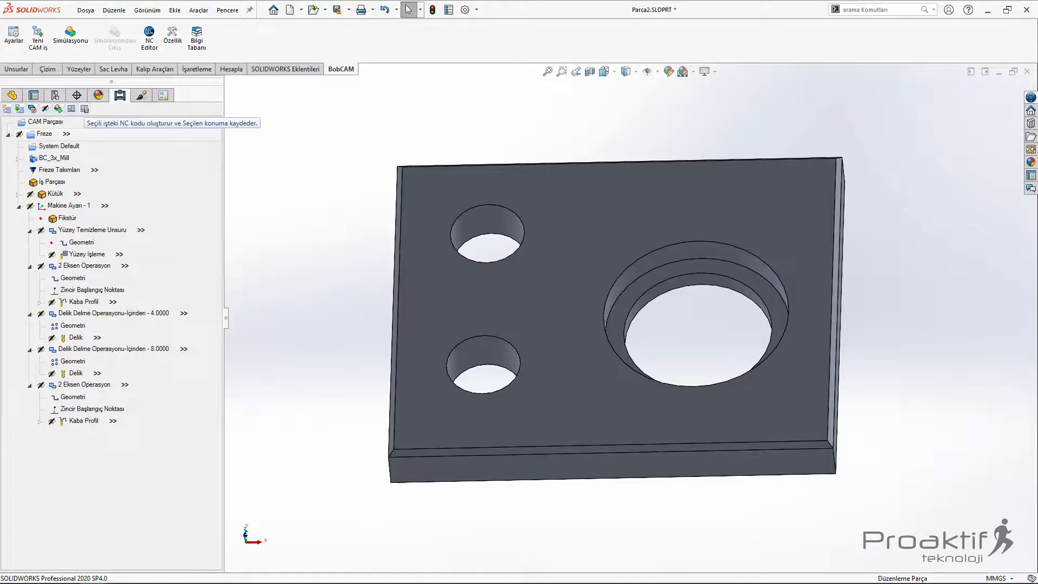
{"action": "left_click", "coordinate": [84, 109]}
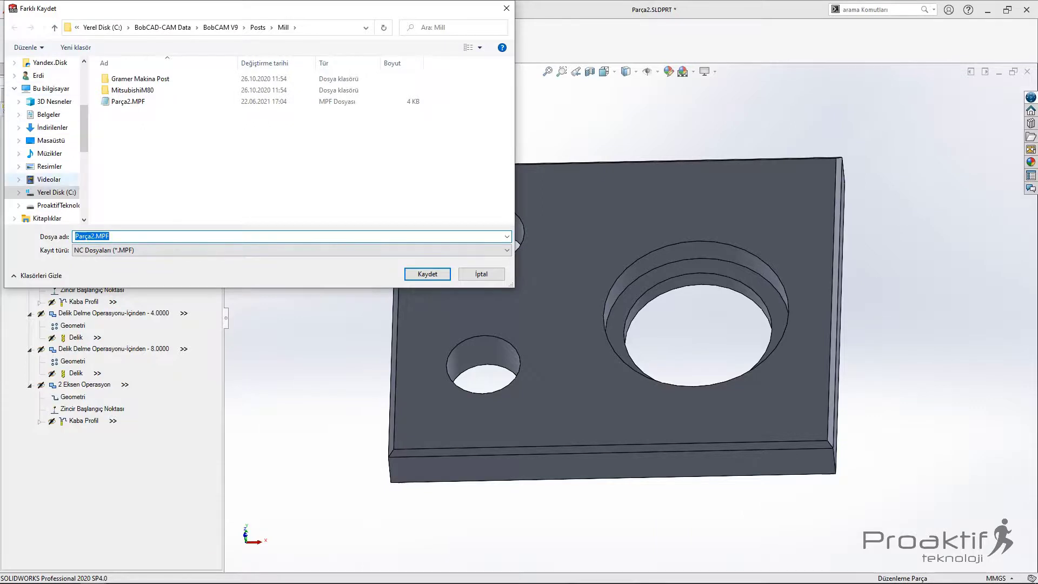
{"action": "left_click", "coordinate": [51, 140]}
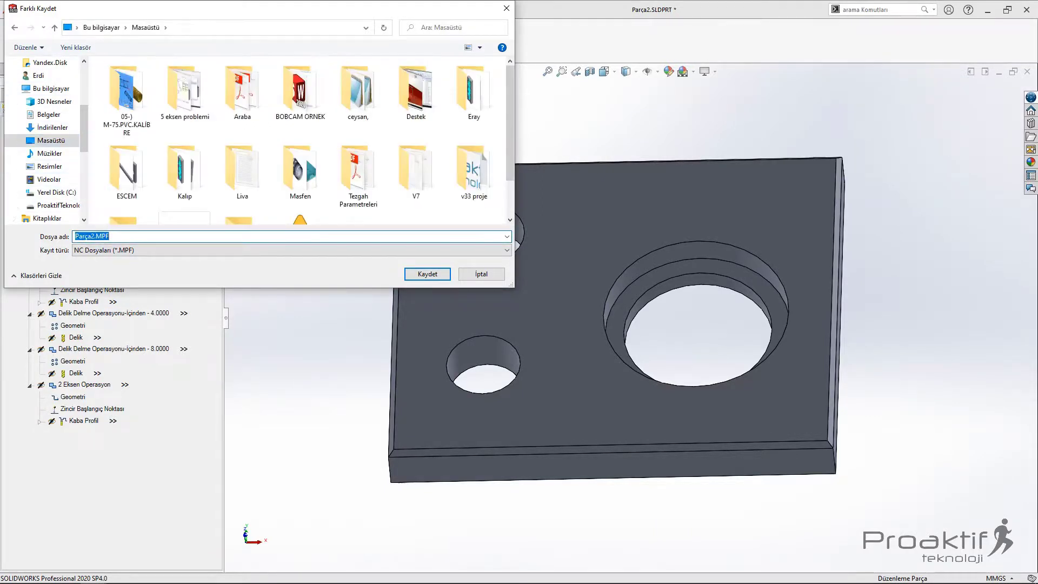
{"action": "type", "text": "222"}
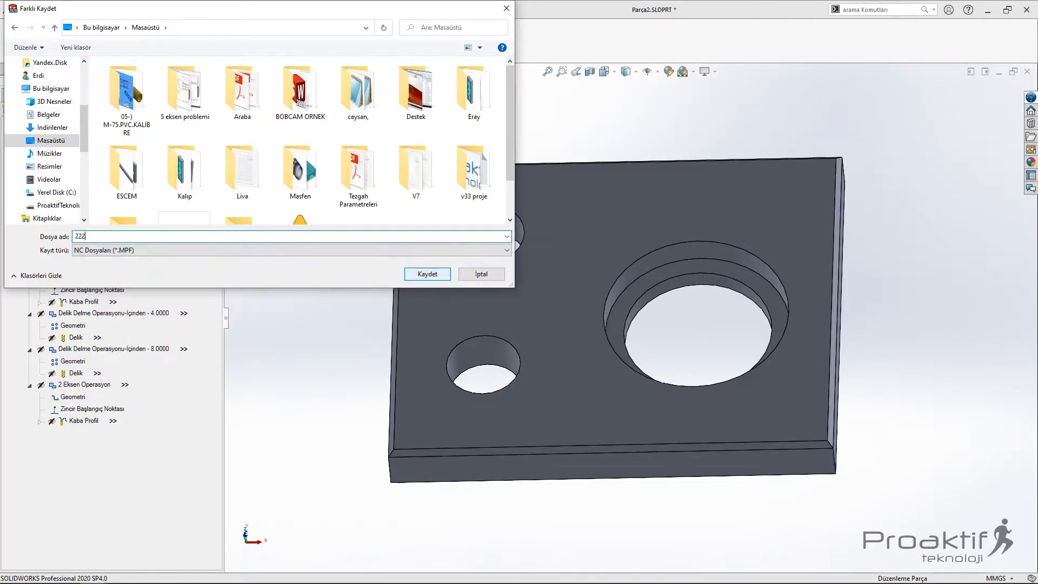
{"action": "left_click", "coordinate": [427, 274]}
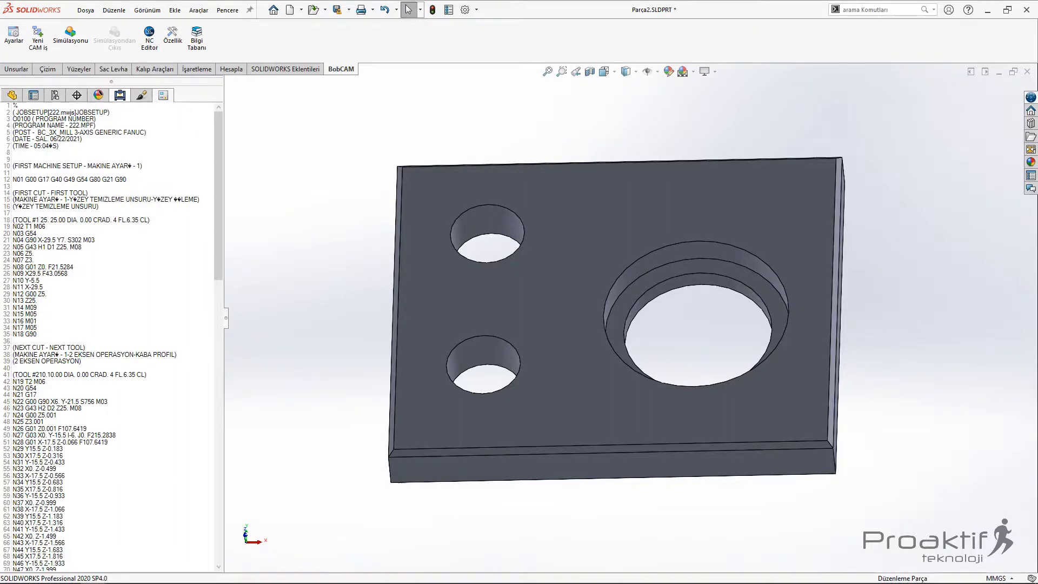
{"action": "left_click", "coordinate": [120, 95]}
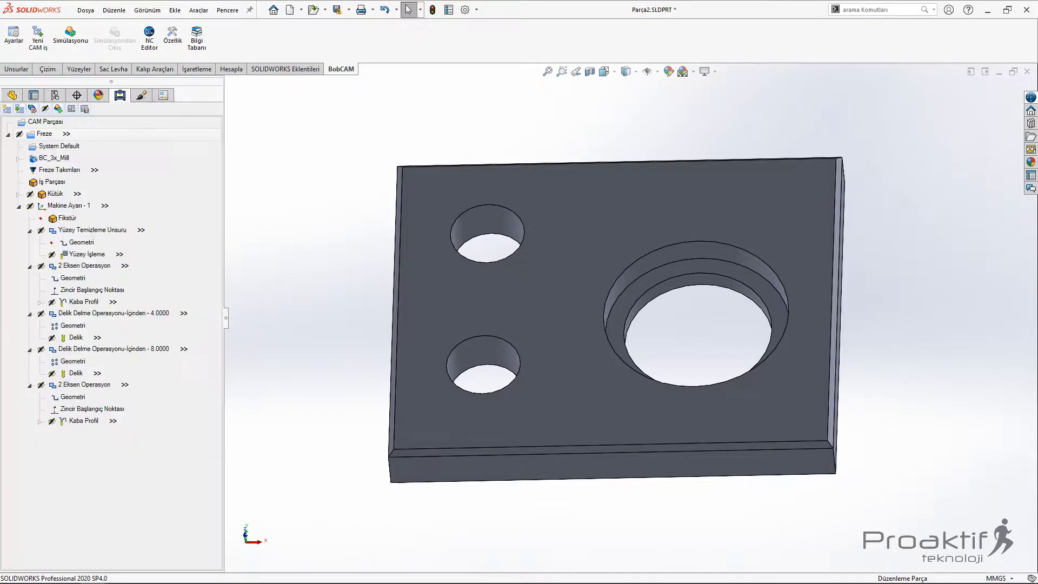